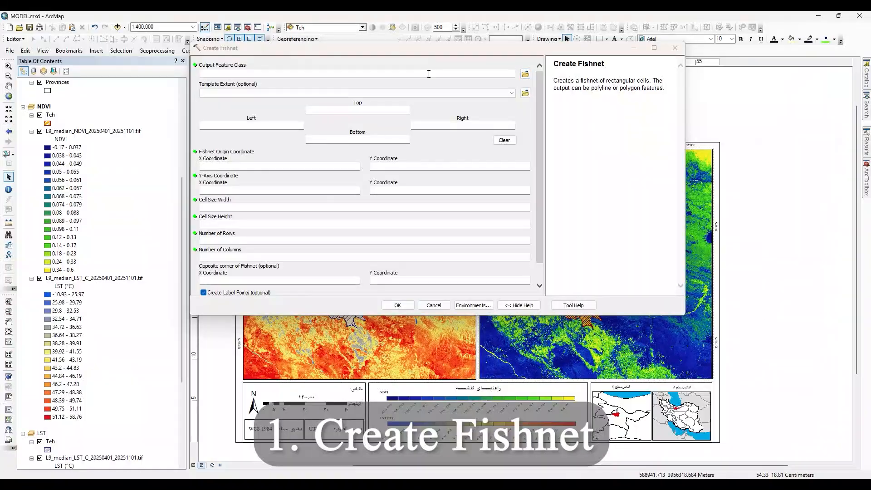
Set the Create Fishnet output feature class to fishnet inside dataset.gdb in the Geostat_ta folder
left_click(524, 74)
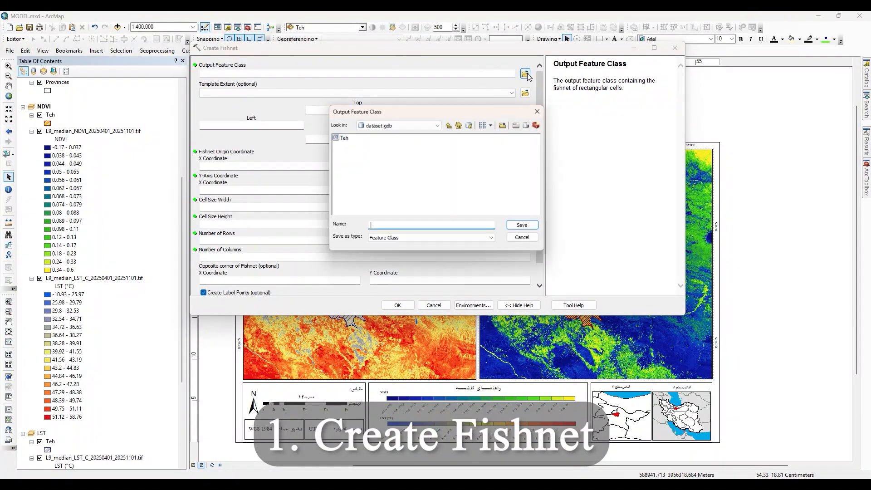
left_click(406, 124)
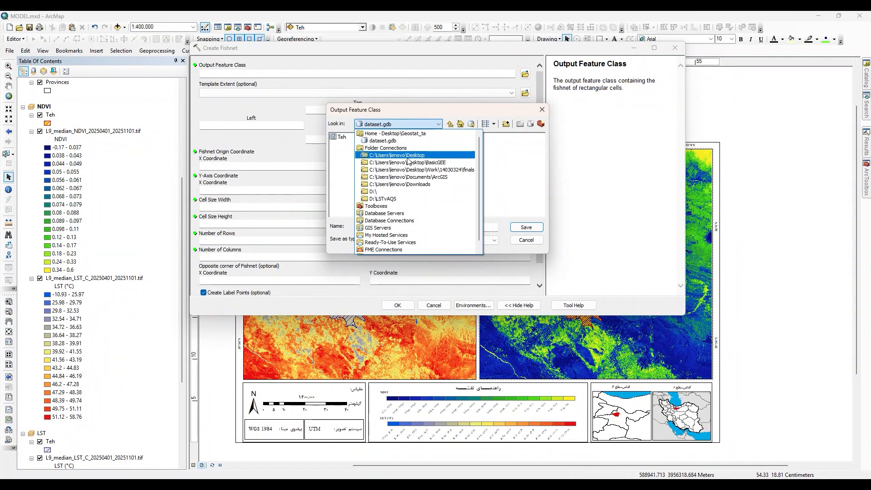
left_click(412, 134)
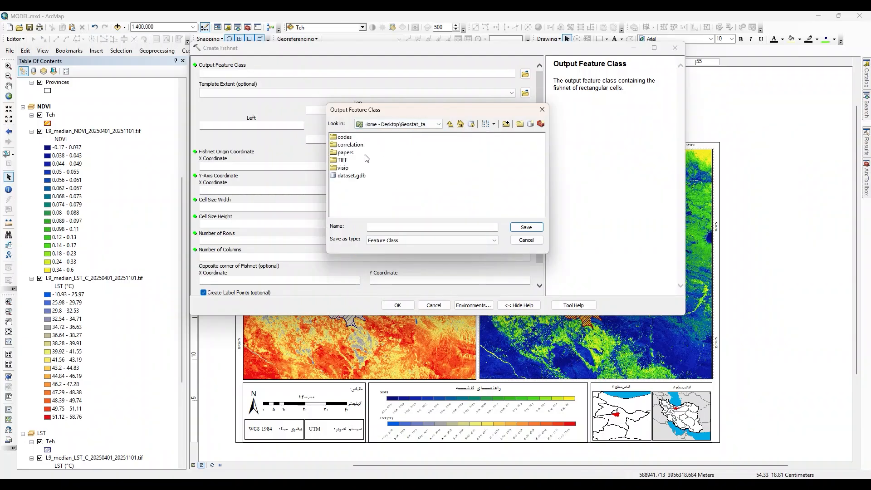
double_click(346, 175)
left_click(379, 227)
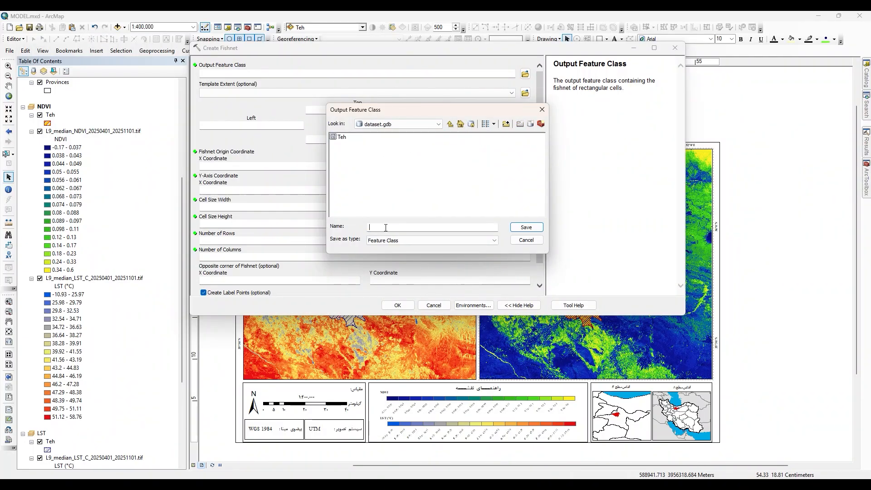
type("fishnet")
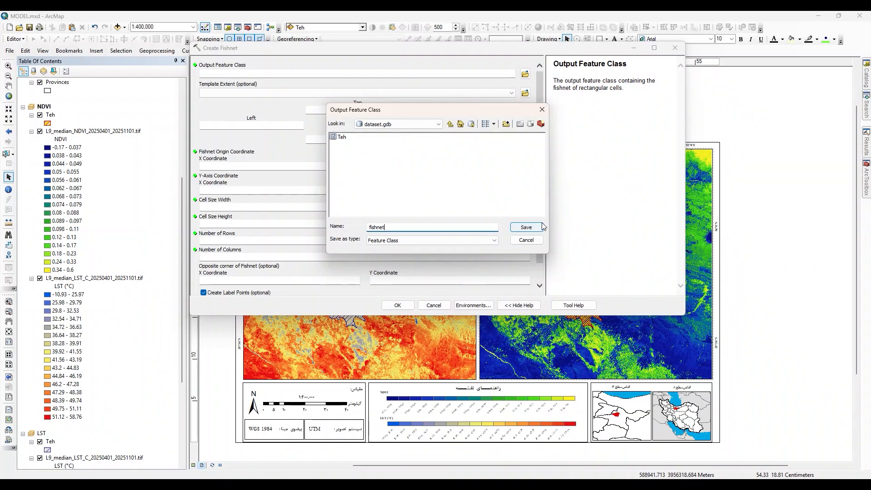
left_click(538, 228)
Match the fishnet's template extent to the Teh layer and set 50 rows and 50 columns
left_click(511, 92)
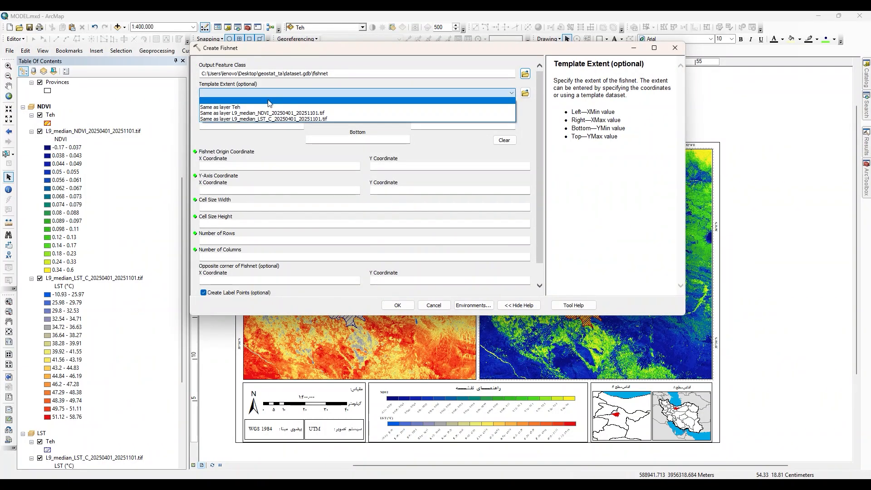
left_click(329, 108)
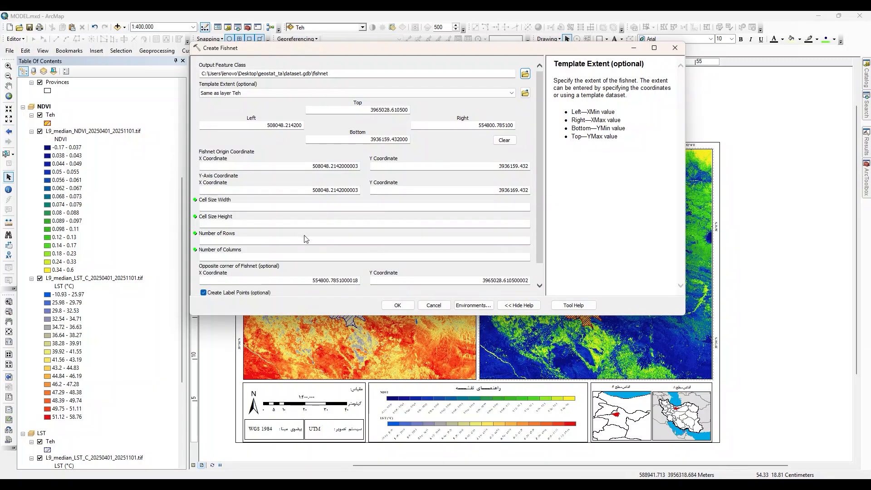
left_click(333, 239)
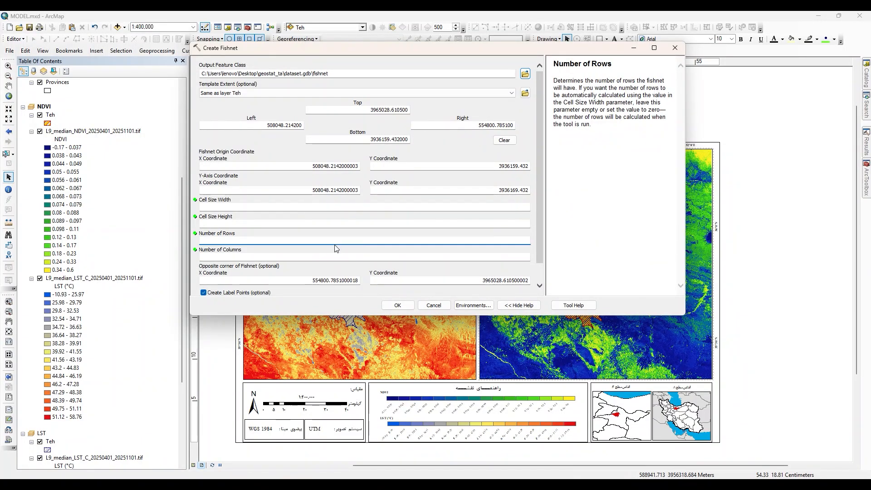
double_click(523, 241)
type("50")
left_click(517, 254)
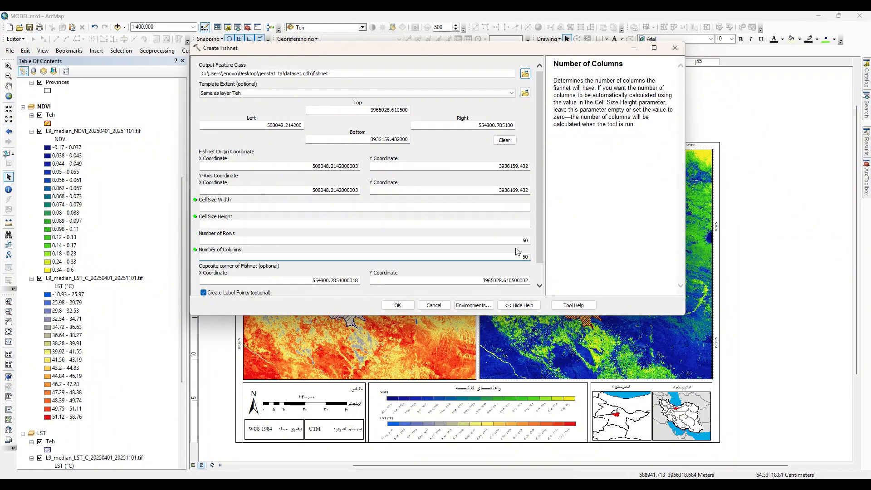
Set the fishnet's geometry type to POLYGON and run the Create Fishnet tool
scroll(394, 279, "down", 1)
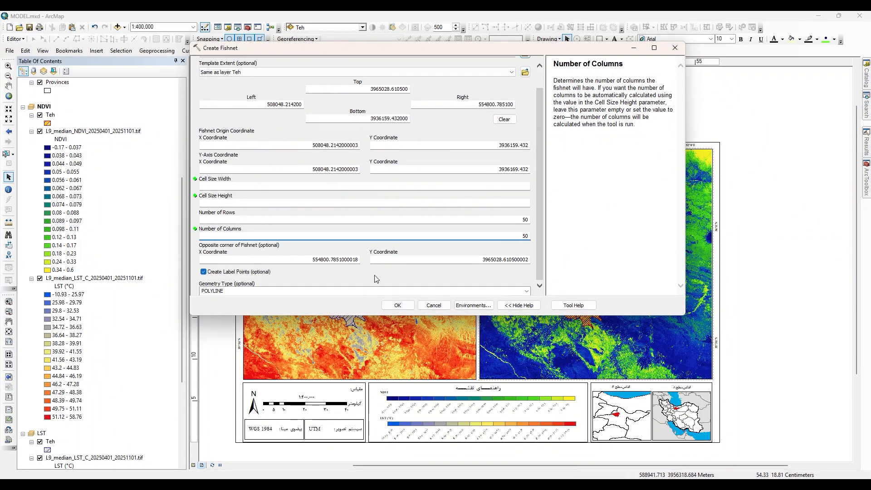
left_click(378, 291)
left_click(527, 290)
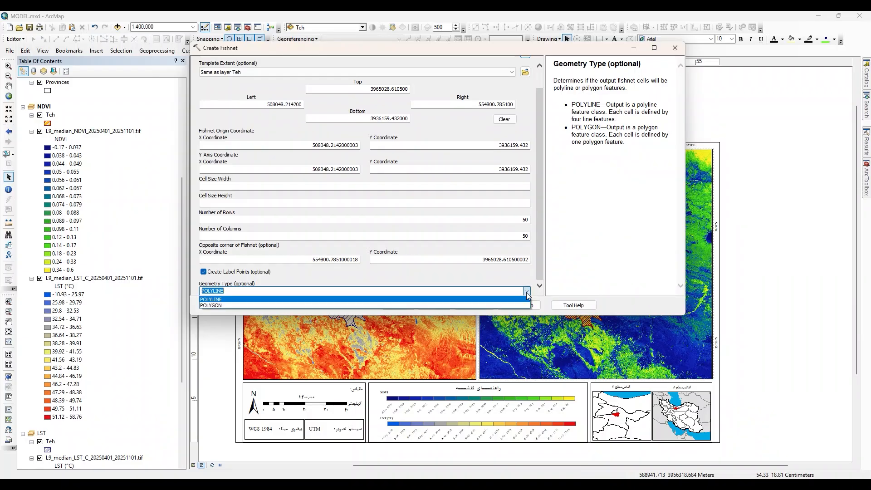
left_click(445, 305)
left_click(433, 305)
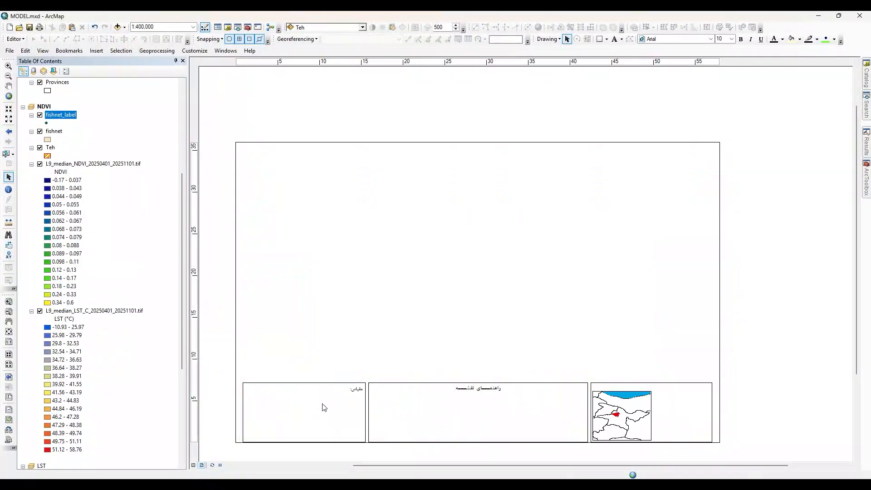
Switch to data view and hide the fishnet and Teh layers in the NDVI data frame
left_click(195, 466)
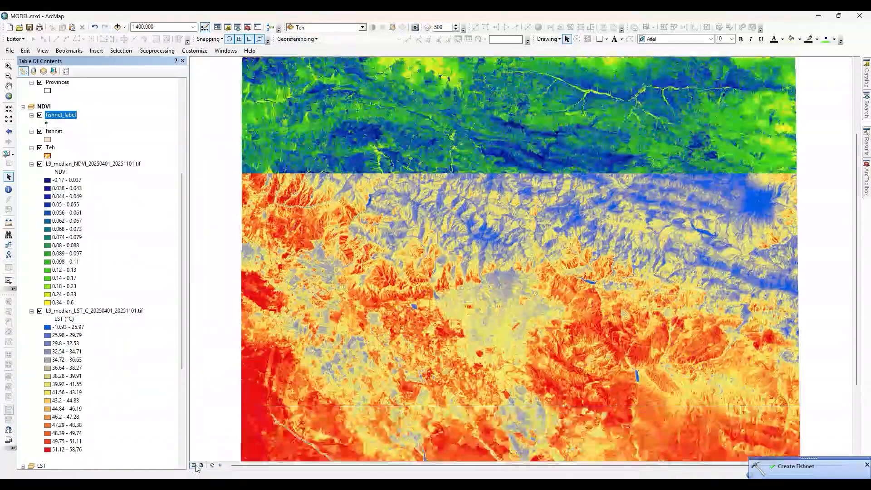
scroll(472, 344, "down", 5)
scroll(467, 342, "down", 3)
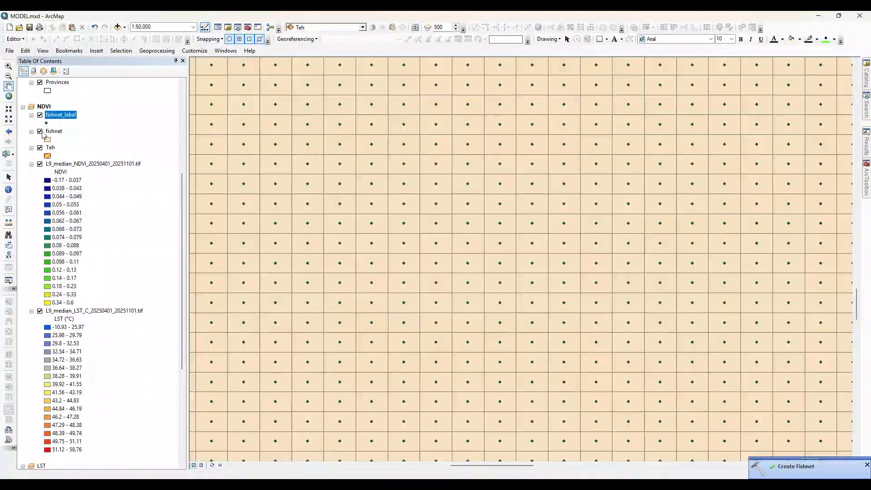
left_click(39, 131)
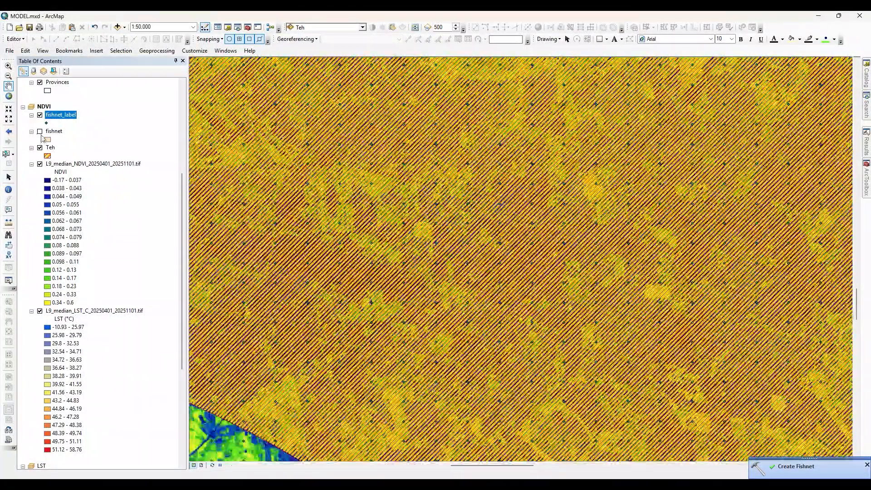
left_click(40, 147)
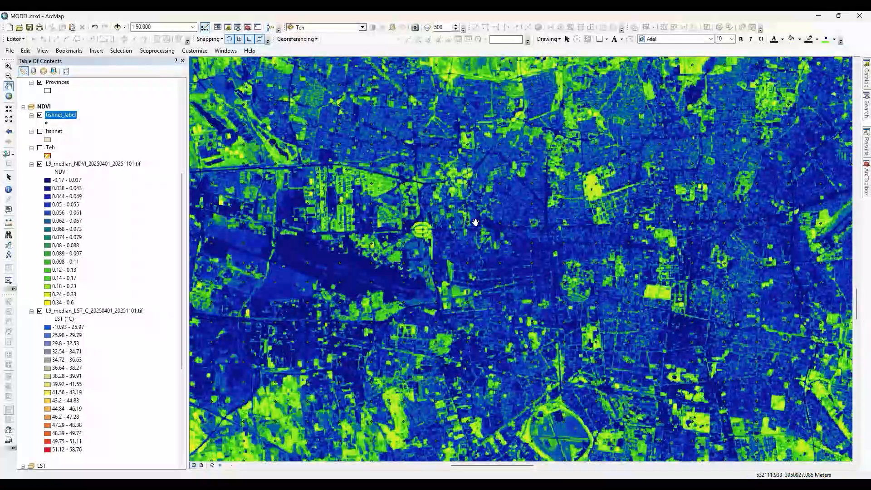
Change the fishnet_label point symbol colour to red
scroll(517, 247, "down", 3)
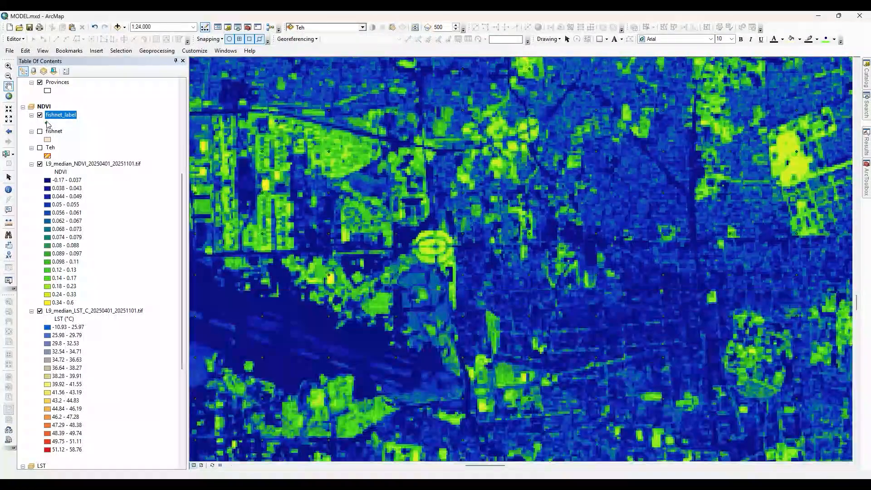
left_click(46, 123)
left_click(311, 146)
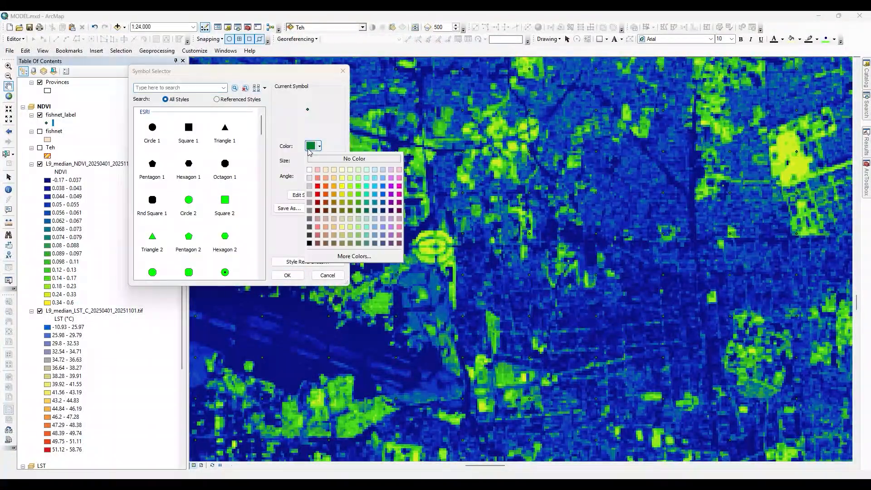
left_click(322, 189)
left_click(287, 275)
Examine the spacing and coverage of the fishnet_label points over the NDVI raster at several scales
scroll(473, 256, "down", 2)
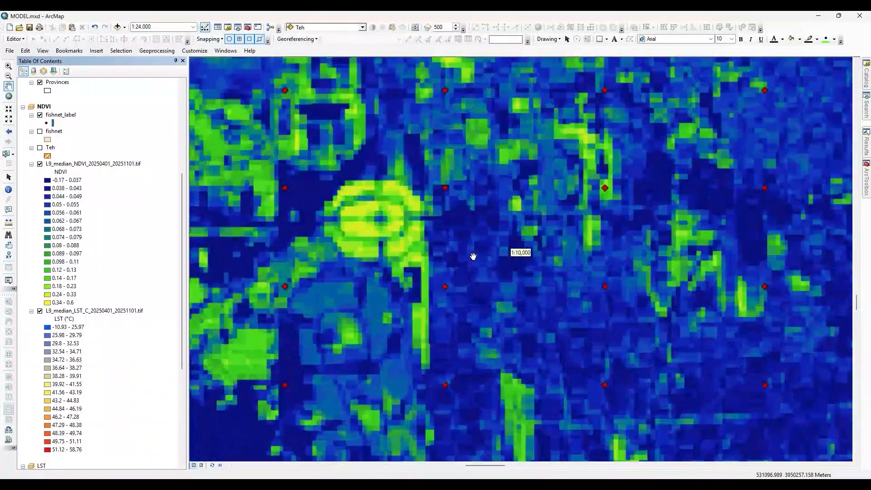
scroll(482, 264, "up", 1)
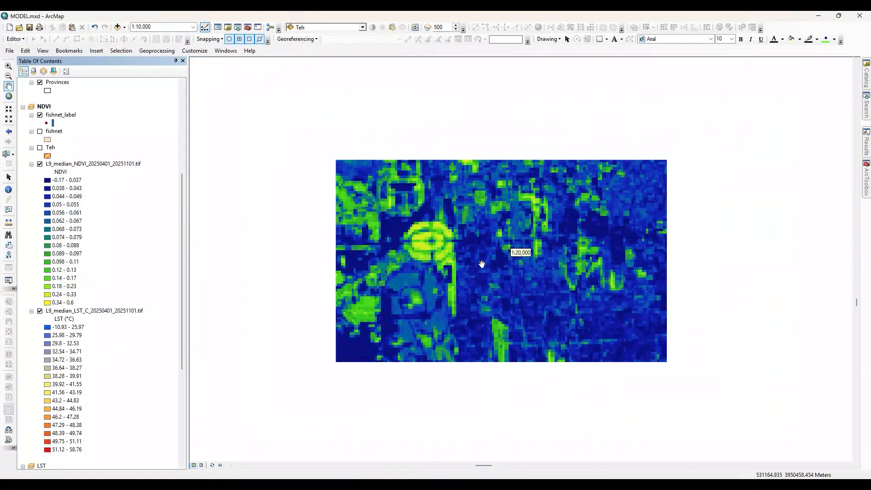
scroll(467, 254, "up", 4)
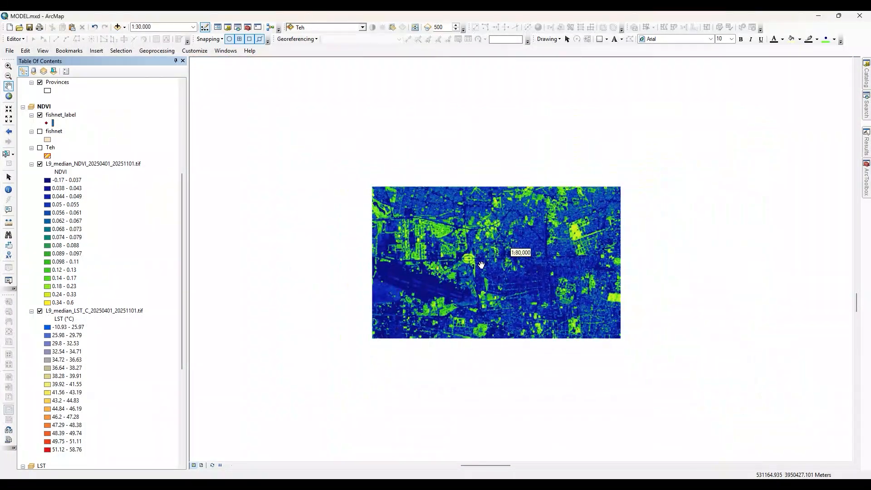
scroll(381, 261, "down", 3)
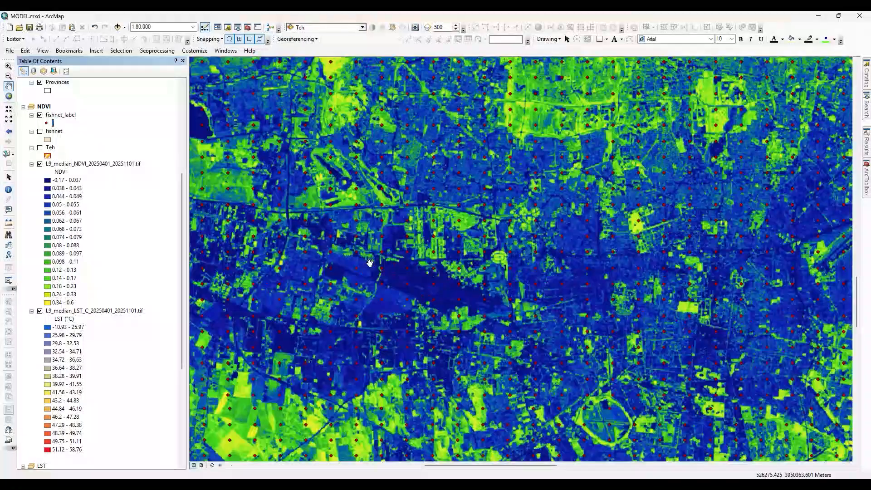
scroll(370, 262, "down", 5)
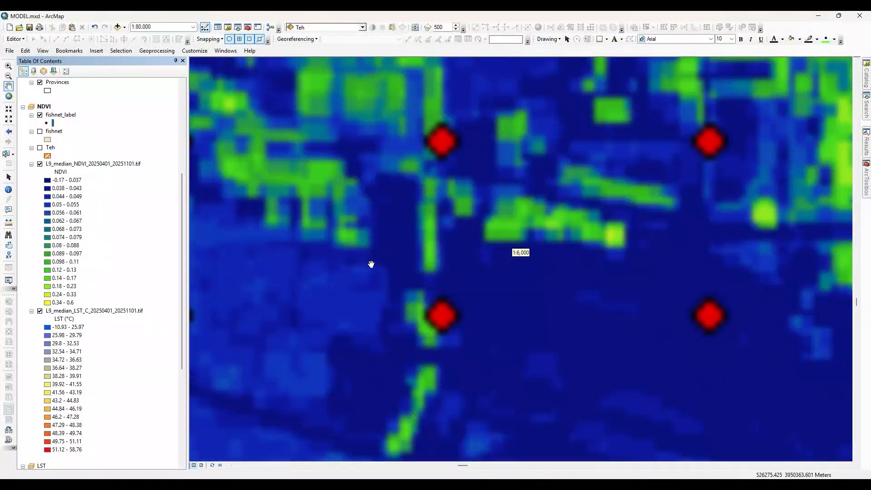
scroll(411, 268, "up", 6)
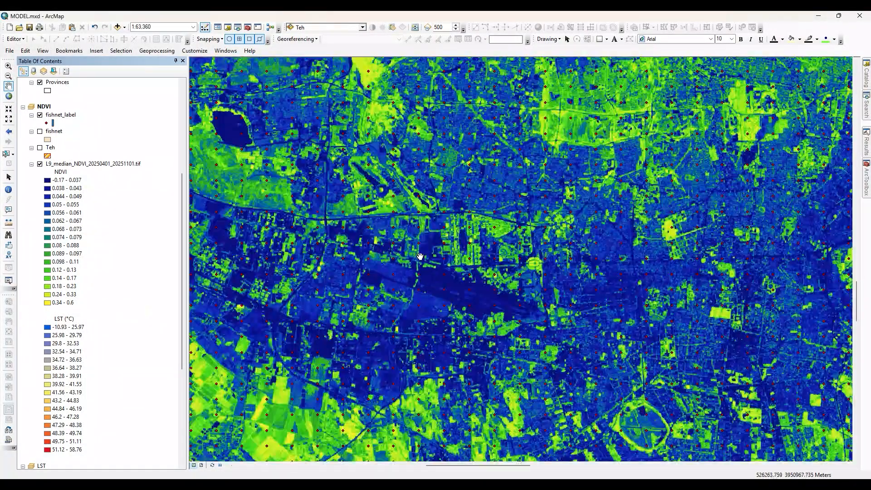
scroll(420, 257, "up", 5)
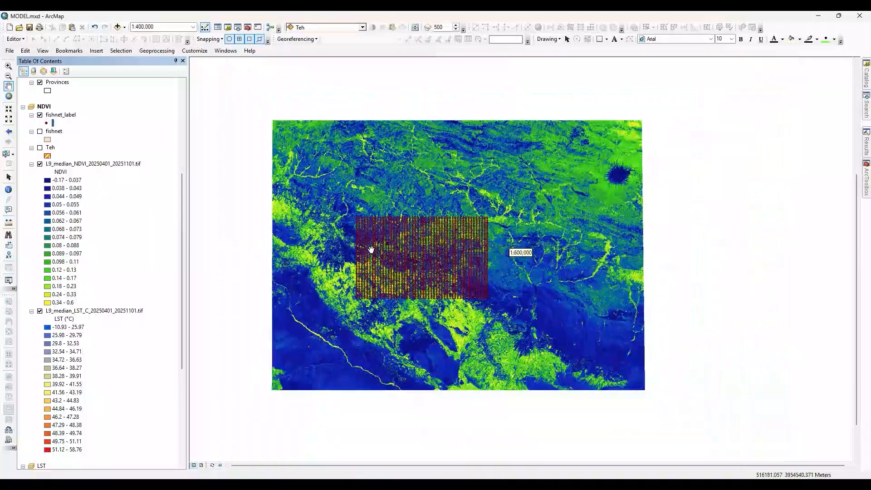
Restyle the Teh layer with a hollow fill and a red outline of width 2.00
left_click(47, 156)
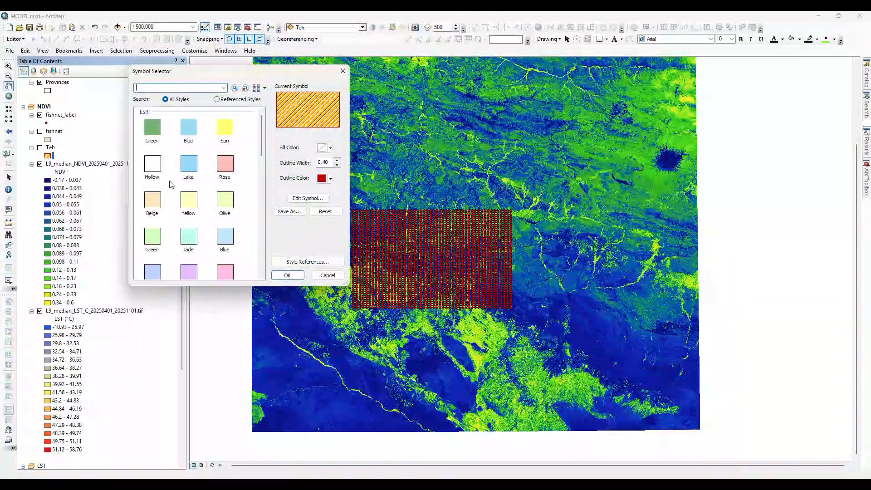
left_click(153, 164)
left_click(330, 178)
left_click(329, 228)
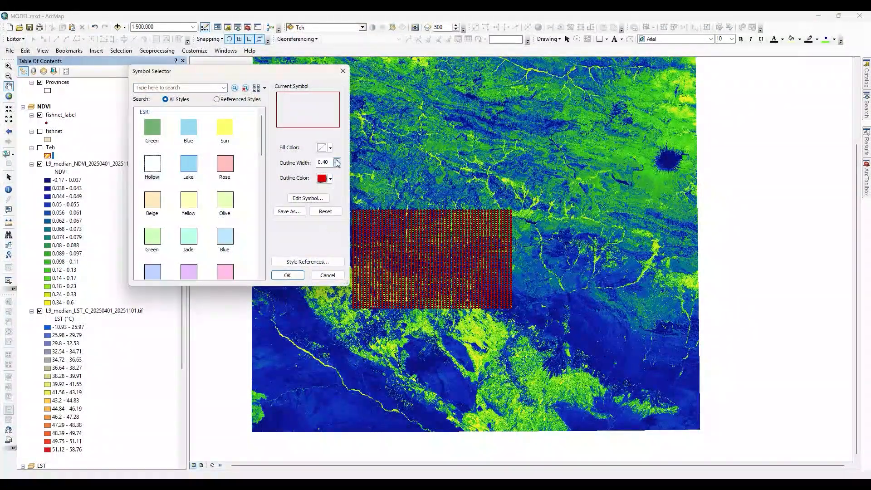
left_click(337, 160)
left_click(337, 161)
left_click(287, 275)
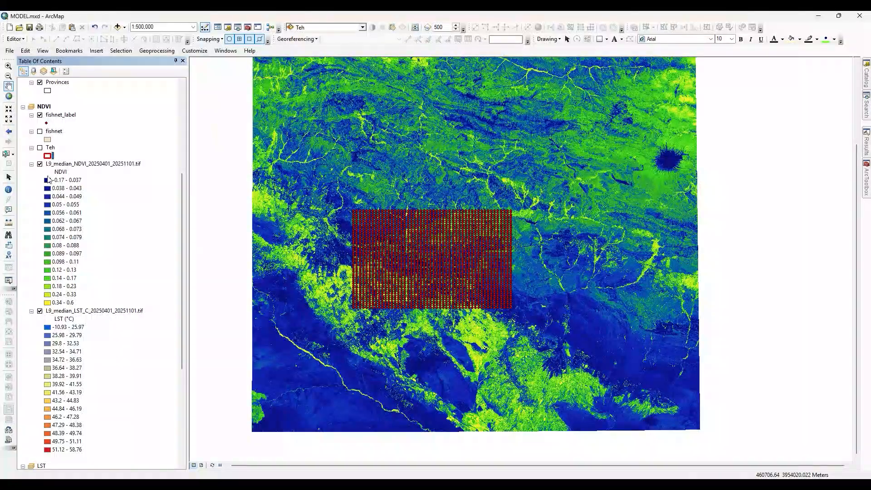
Change the Teh boundary's outline colour to magenta and turn the Teh layer on
left_click(48, 156)
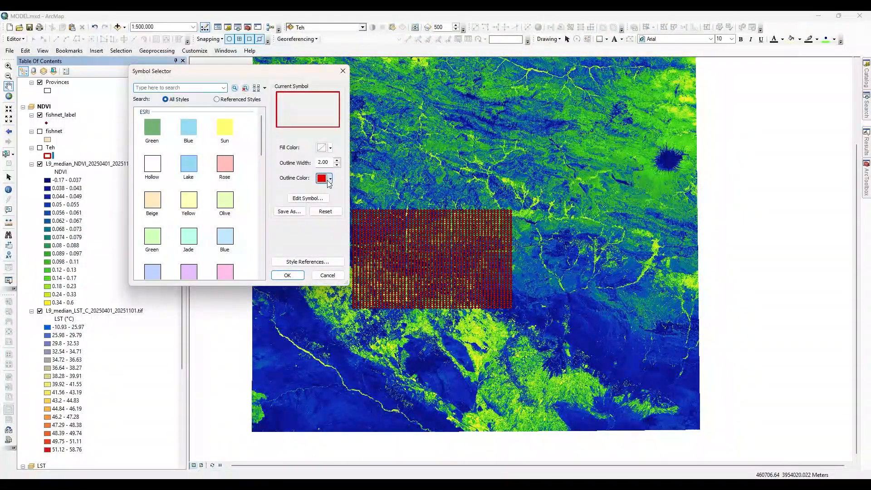
left_click(331, 178)
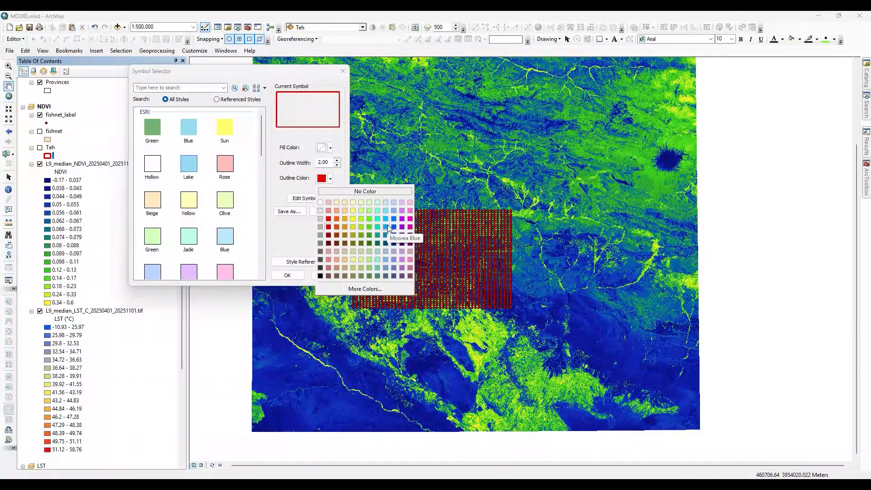
left_click(410, 219)
left_click(289, 274)
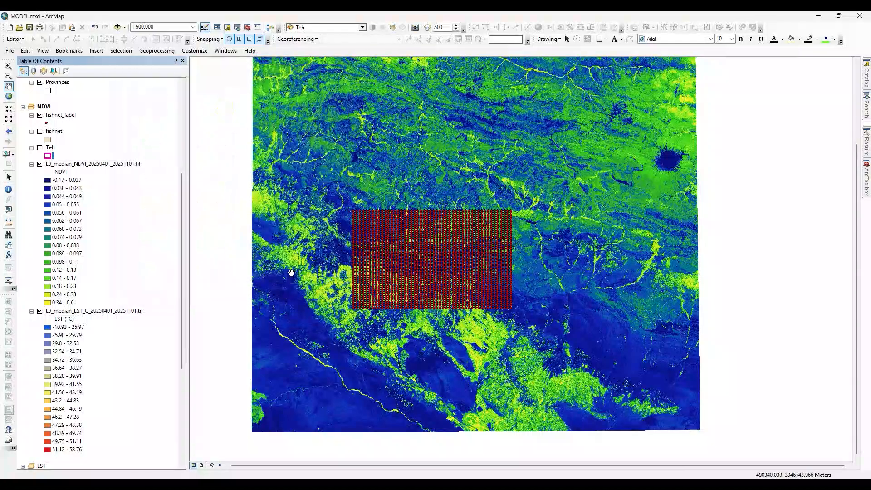
left_click(40, 148)
scroll(443, 240, "up", 3)
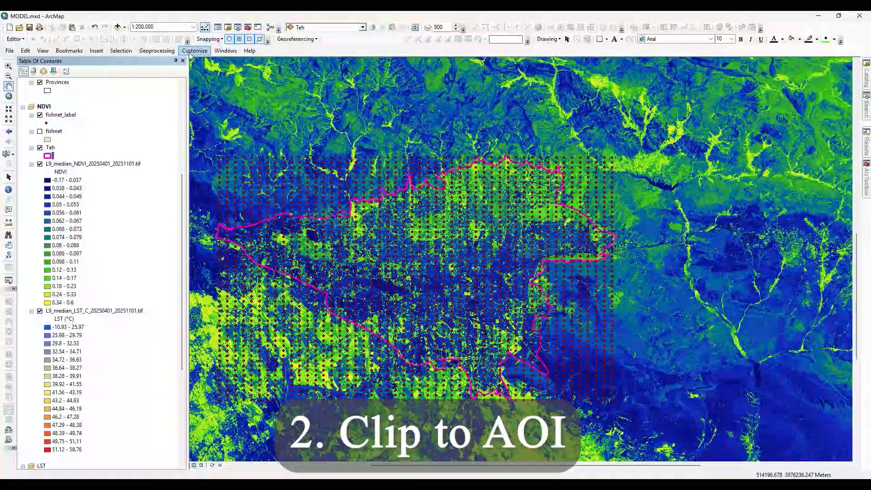
Set up the Clip tool with fishnet_label as the input features and Teh as the clip features
left_click(158, 51)
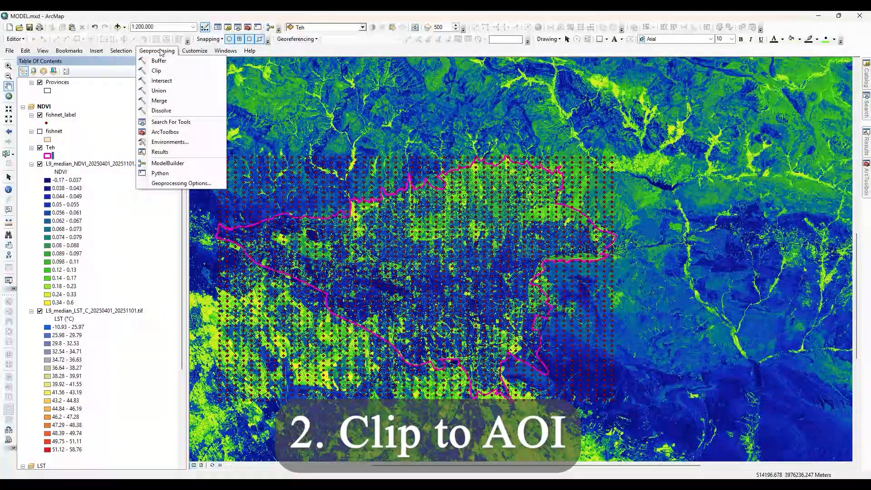
left_click(167, 71)
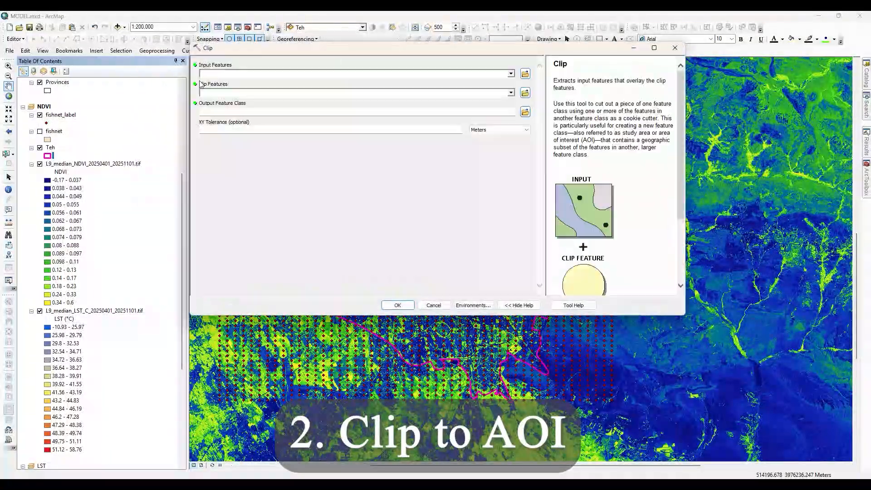
left_click(511, 74)
left_click(231, 91)
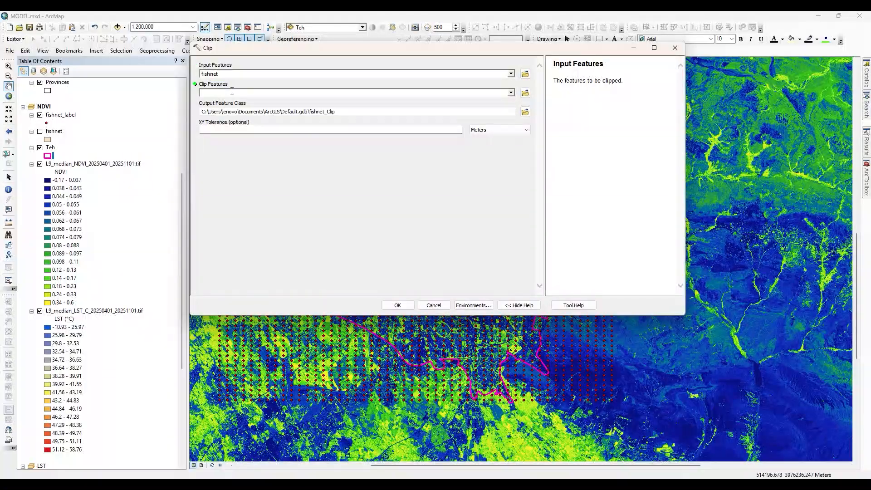
left_click(511, 74)
left_click(233, 82)
left_click(510, 93)
left_click(245, 118)
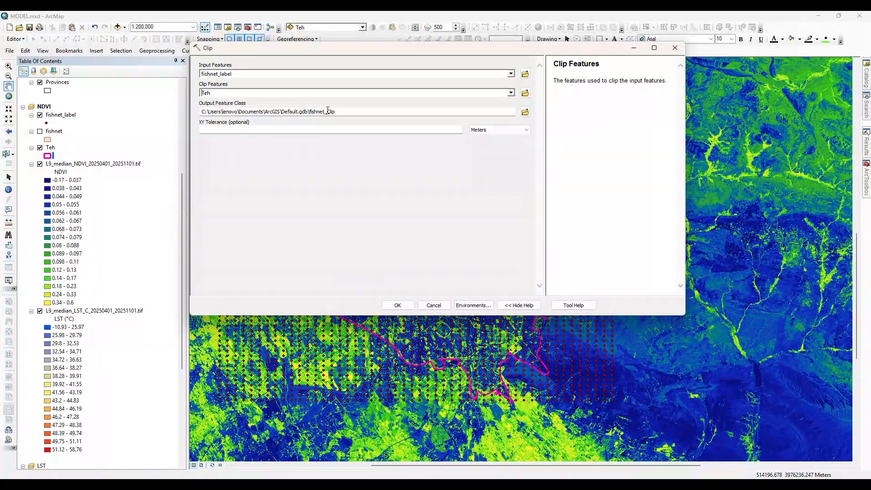
Save the clip output as fishnet_label_clip in dataset.gdb and run the Clip tool
left_click(525, 112)
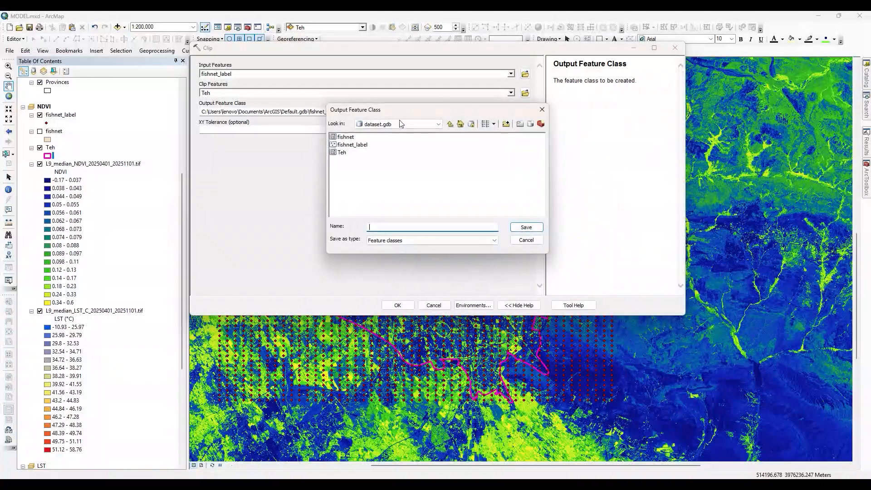
left_click(355, 145)
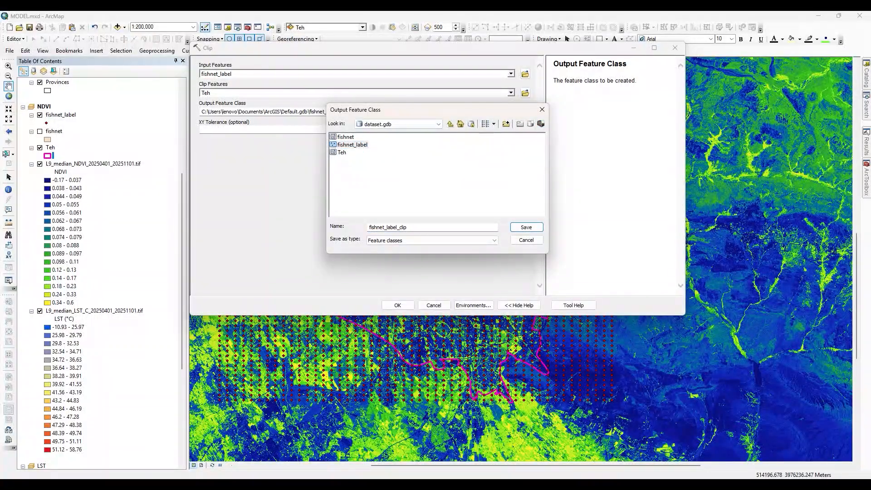
left_click(528, 226)
left_click(397, 305)
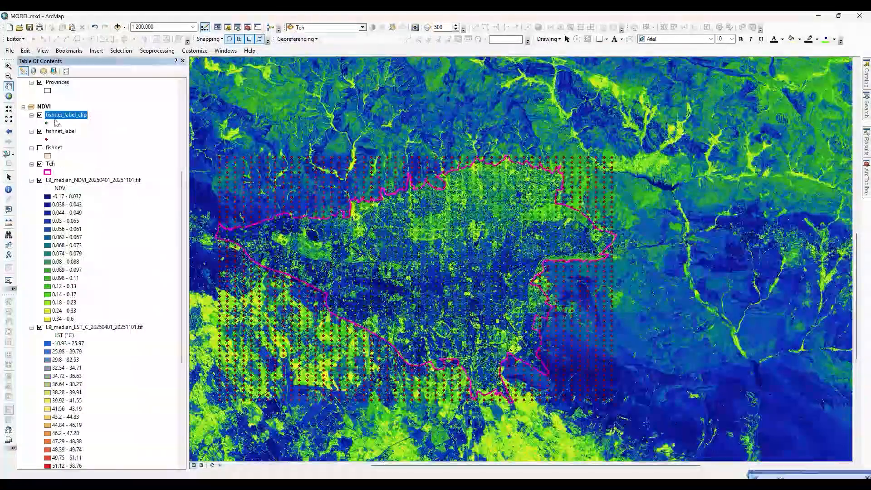
Remove the fishnet and fishnet_label layers from the map and change the fishnet_label_clip point colour to red
left_click(54, 147)
key("Delete")
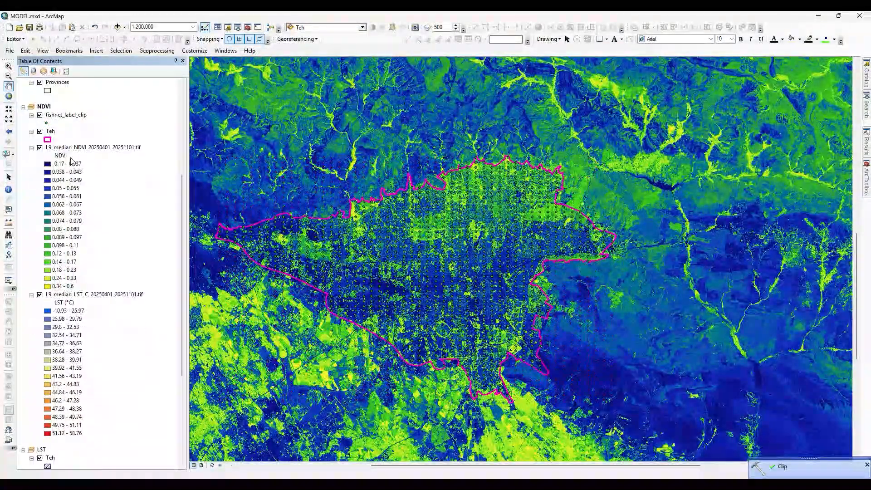
left_click(46, 123)
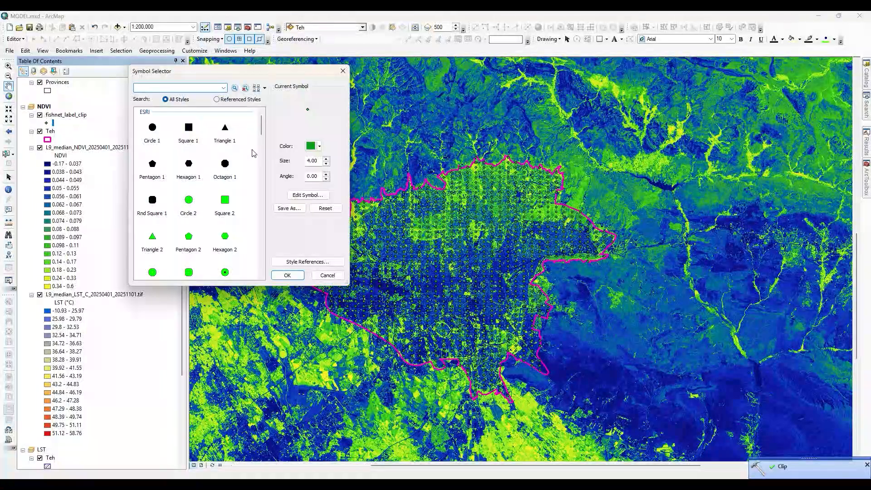
left_click(319, 146)
left_click(317, 185)
left_click(287, 275)
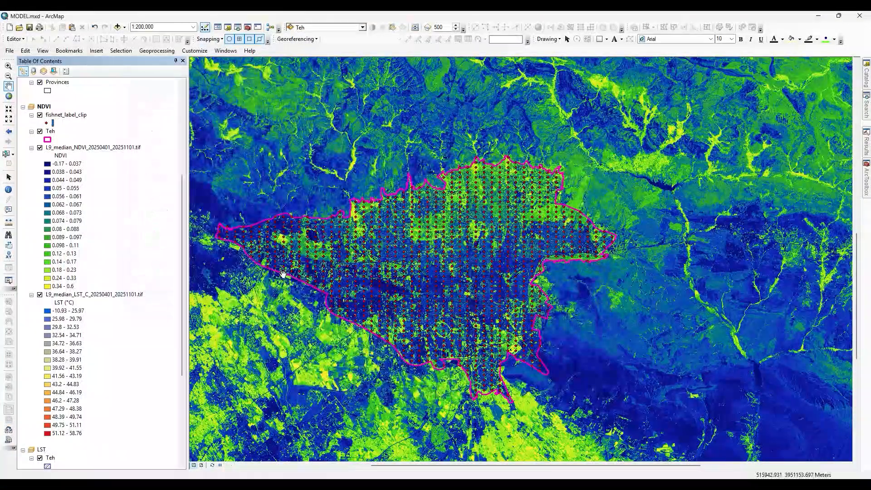
Start Extract Multi Values to Points from the Spatial Analyst extraction tools with fishnet_label_clip as the input points
left_click(867, 179)
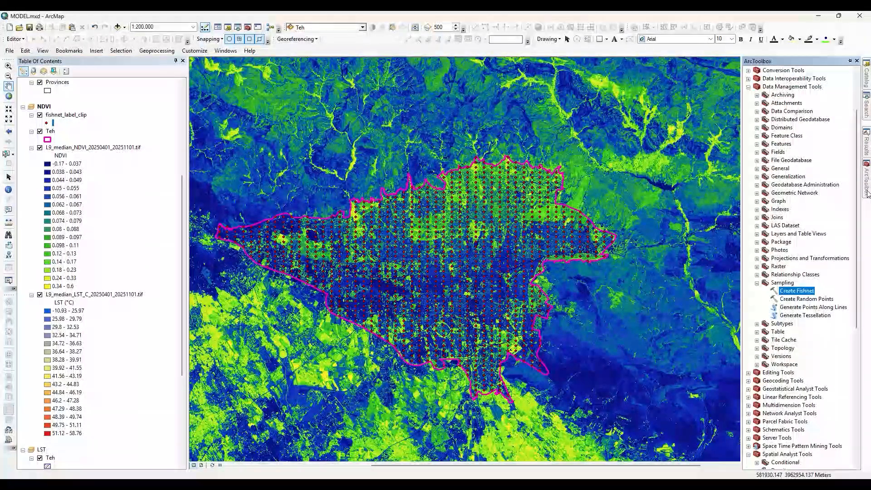
left_click(756, 282)
scroll(785, 345, "down", 2)
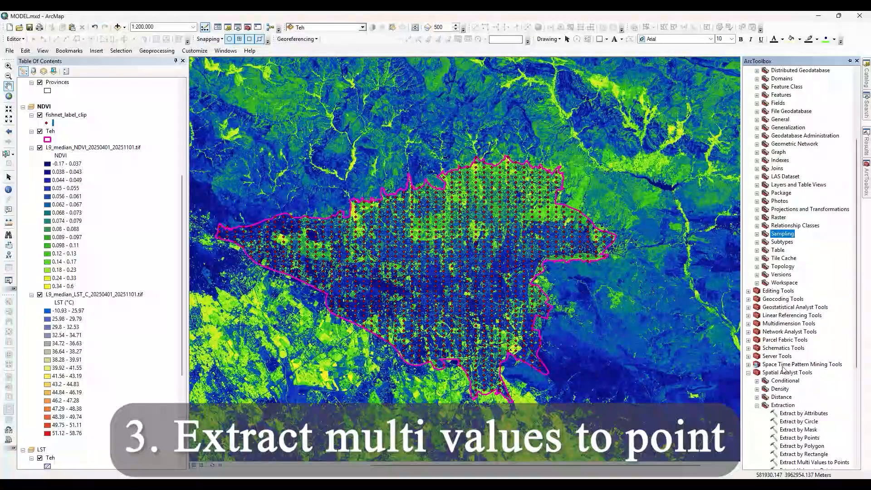
left_click(789, 372)
scroll(789, 374, "down", 7)
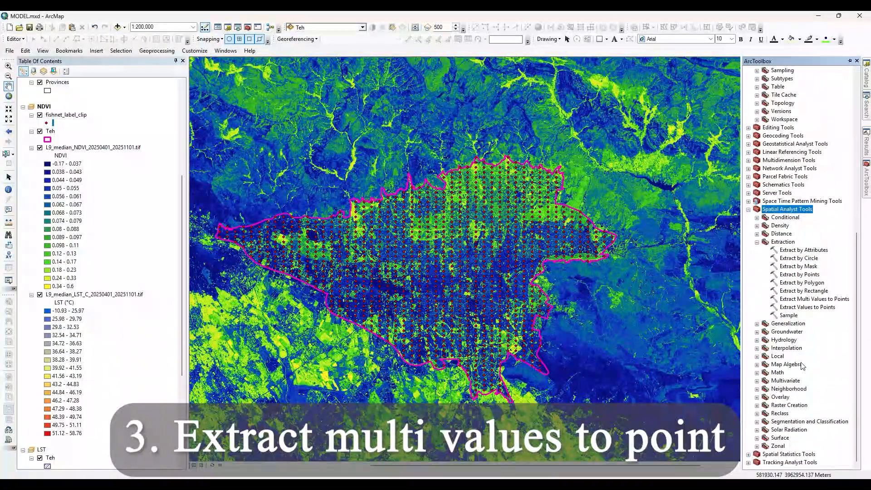
double_click(805, 299)
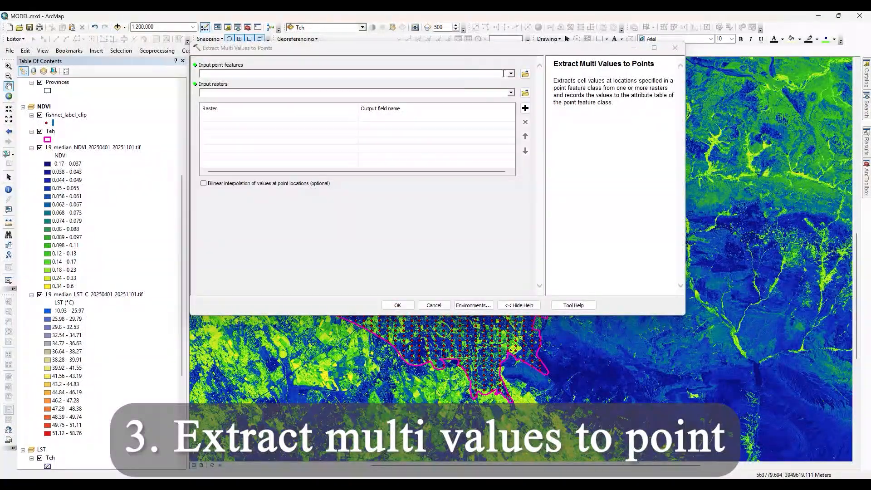
left_click(511, 74)
left_click(252, 83)
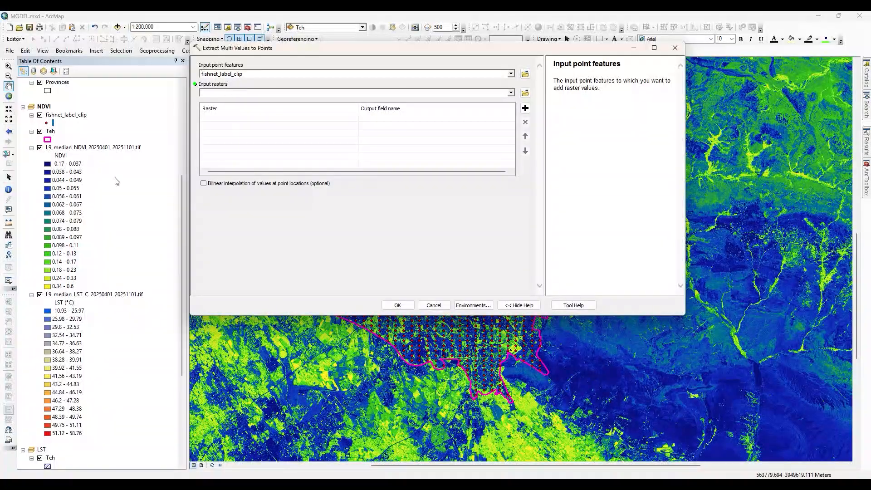
Add the L9_median_NDVI and L9_median_LST_C rasters as extraction inputs and run the tool
left_click_drag(90, 149, 243, 146)
left_click_drag(74, 296, 249, 146)
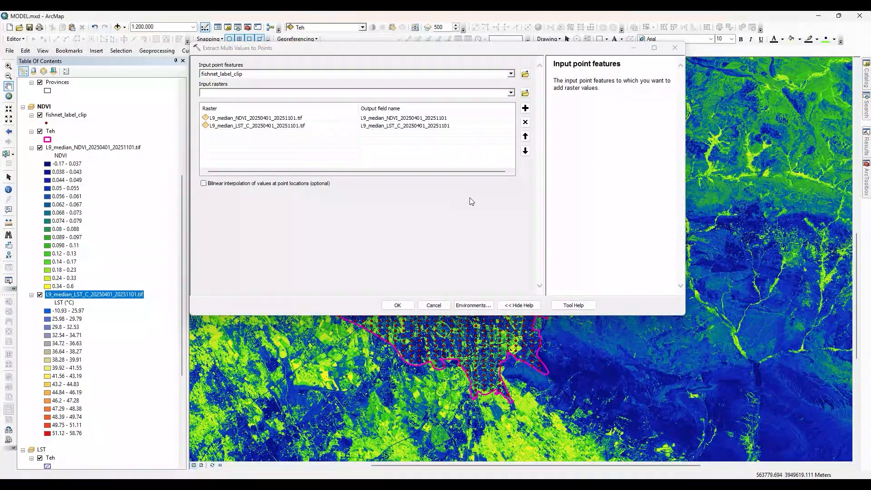
left_click(397, 305)
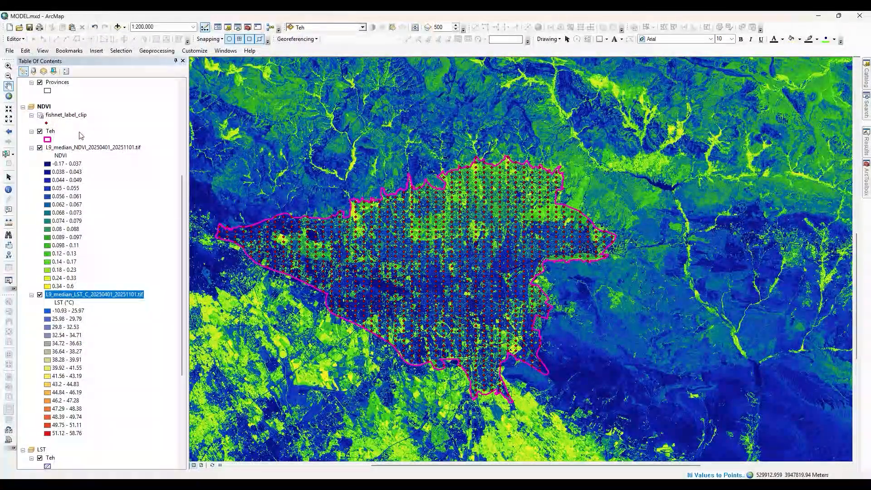
Open the fishnet_label_clip attribute table and examine the extracted NDVI and LST values for the points
scroll(77, 134, "up", 7)
scroll(77, 135, "down", 7)
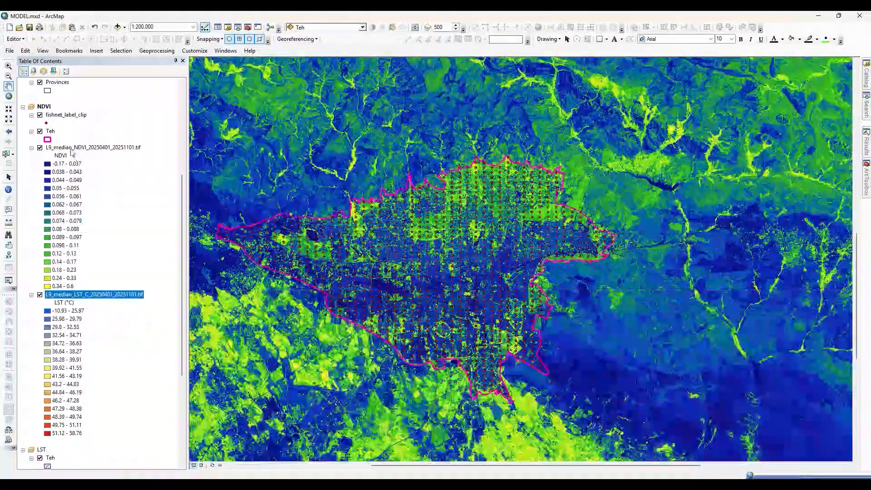
left_click(74, 114, "ctrl")
right_click(74, 117)
left_click(104, 142)
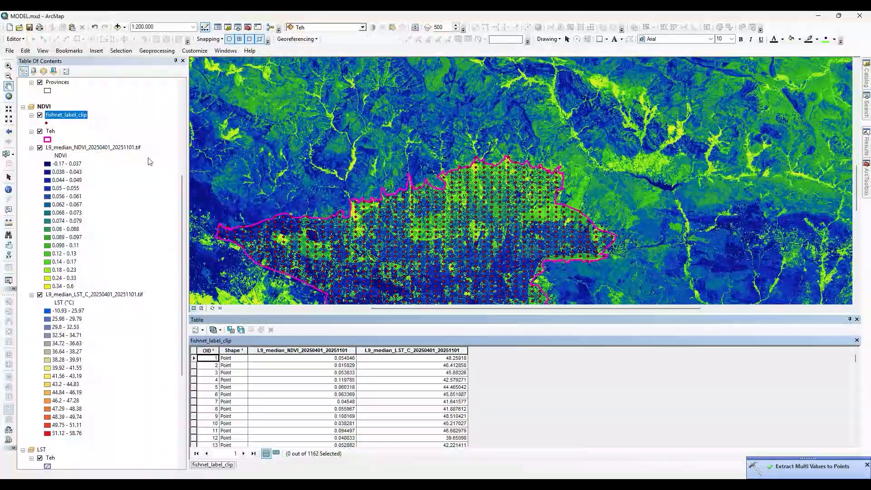
left_click_drag(345, 320, 346, 286)
scroll(356, 341, "down", 17)
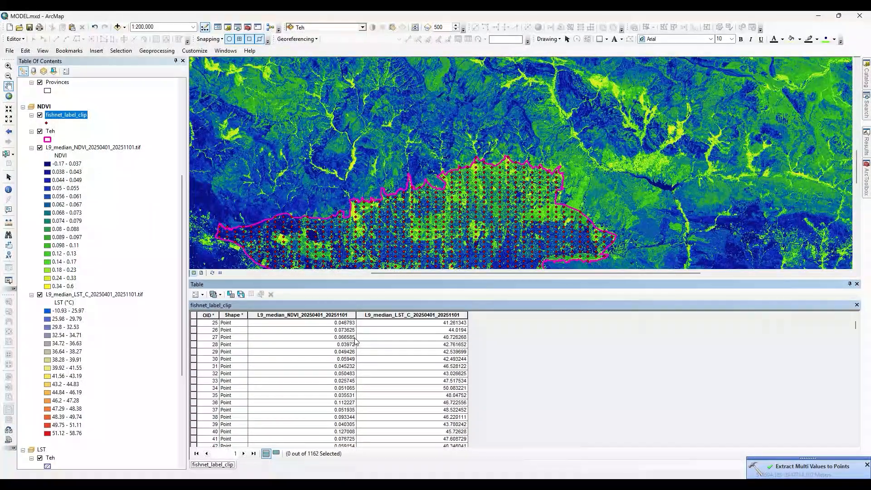
scroll(356, 341, "down", 20)
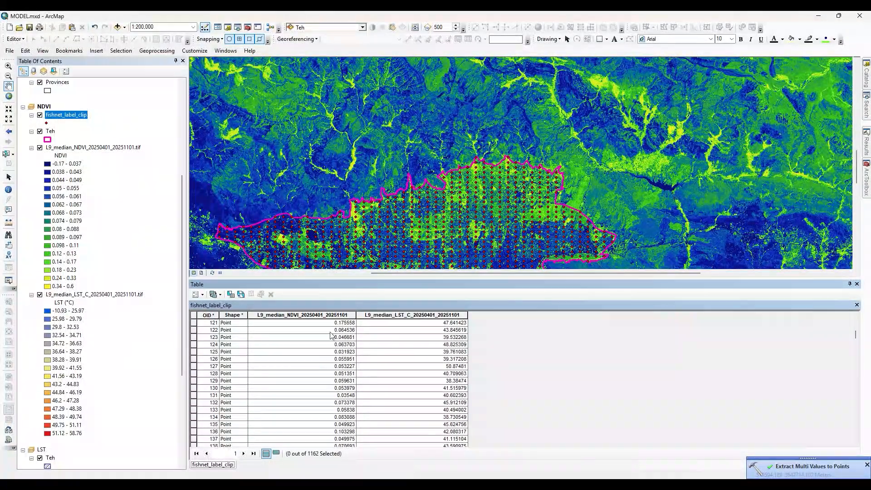
Start a new graph from the fishnet_label_clip table and set its graph type to Scatter Plot
left_click(198, 294)
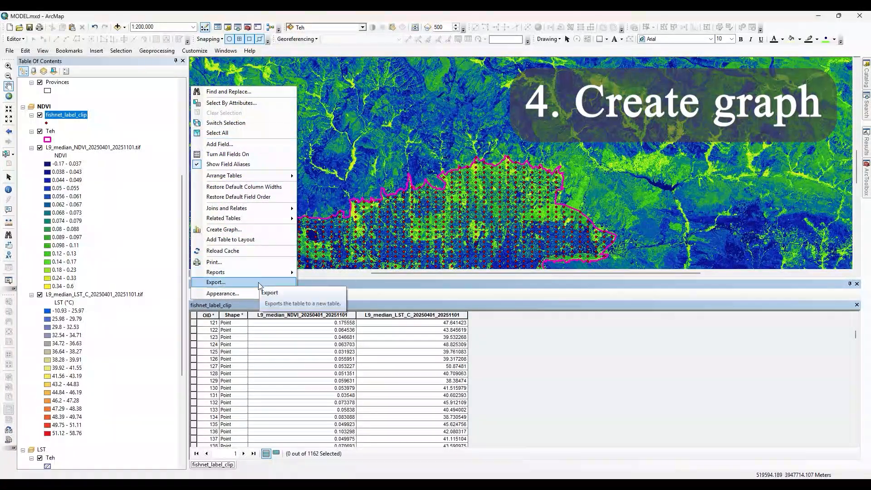
left_click(246, 229)
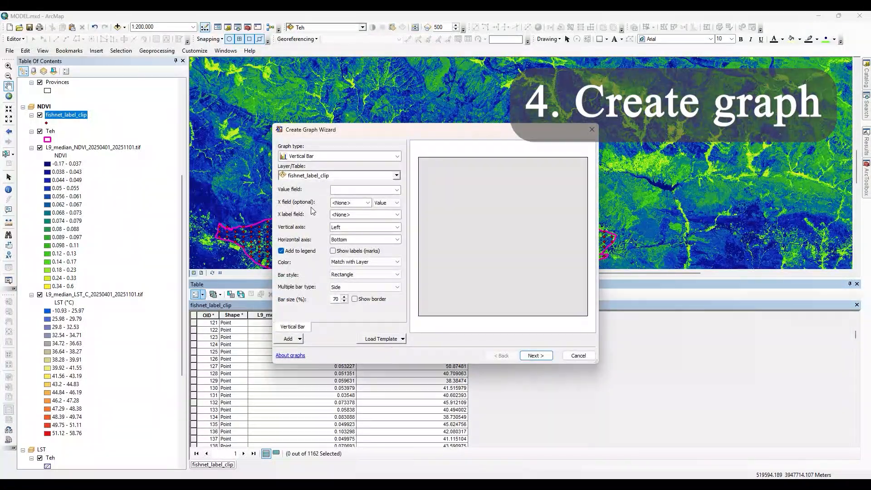
left_click(354, 176)
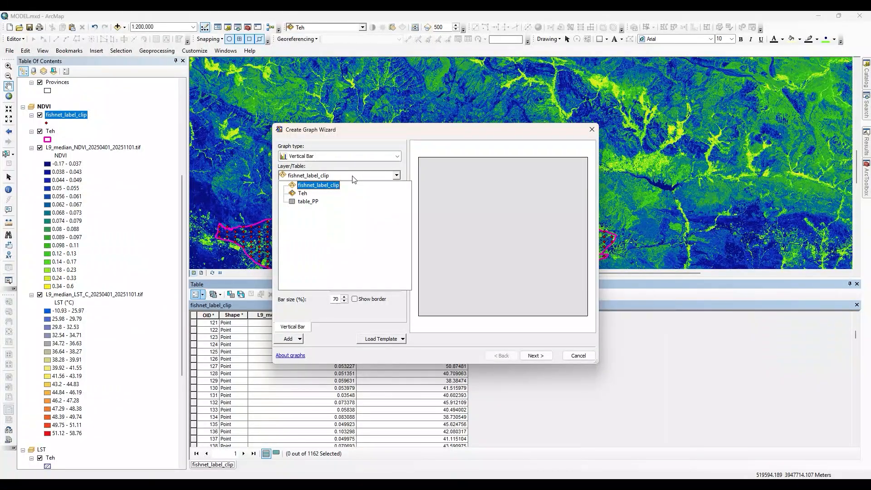
left_click(353, 176)
left_click(352, 156)
left_click(330, 245)
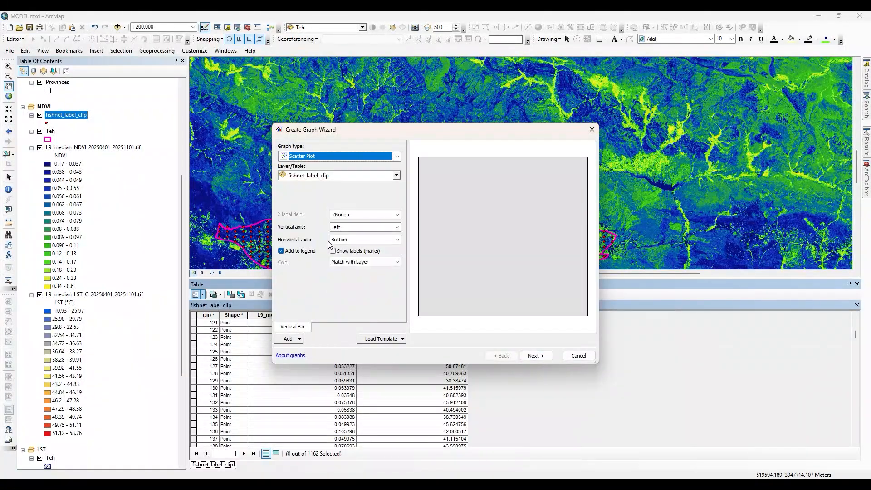
Plot L9_median_NDVI_20250401_20251101 as the Y field against L9_median_LST_C_20250401_20251101 as the X field
left_click(354, 190)
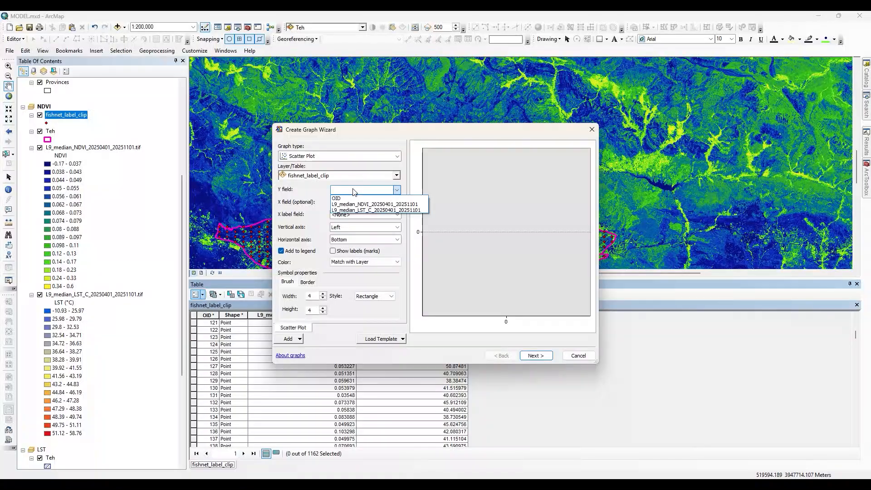
left_click(363, 204)
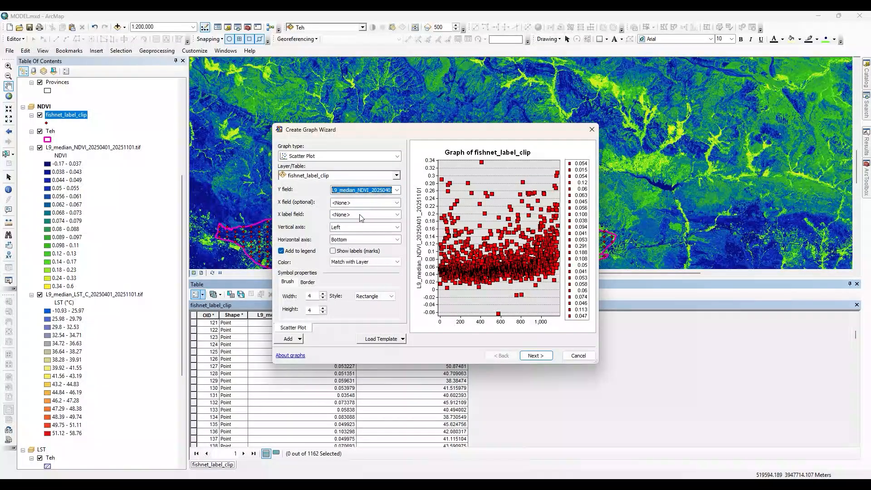
left_click(356, 203)
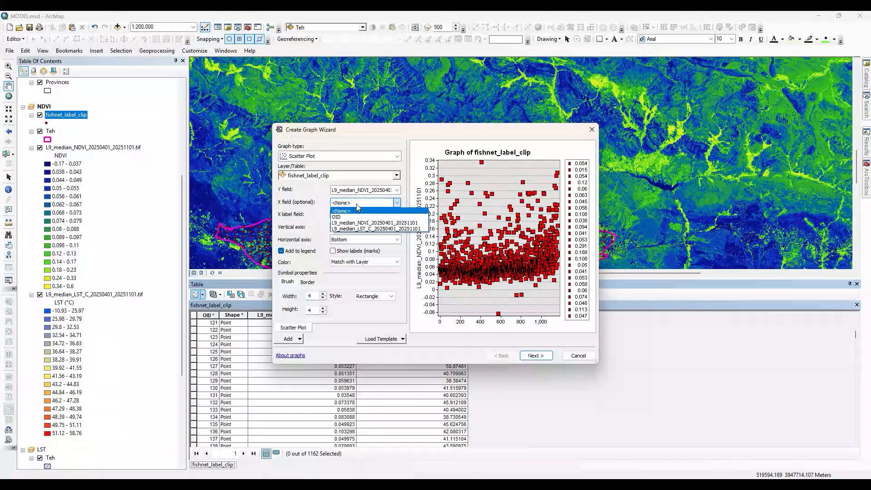
left_click(356, 230)
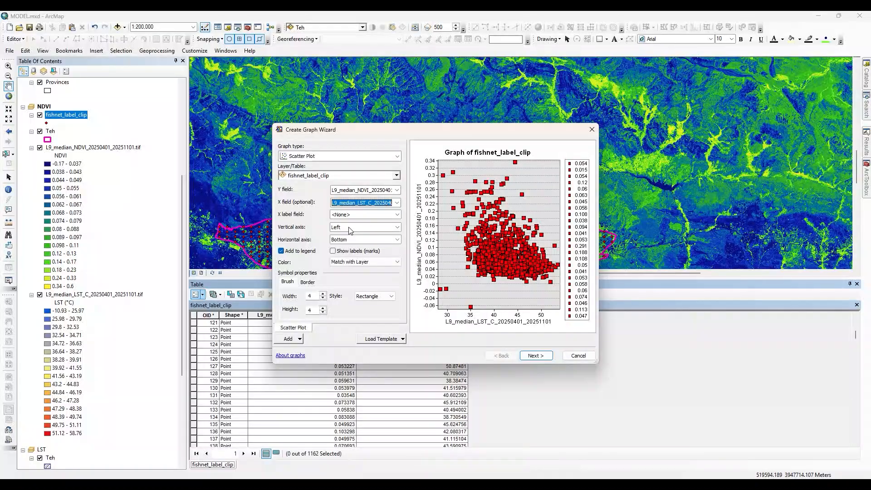
Change the scatter plot symbols to circles with a width of 2 and a height of 2
left_click(374, 295)
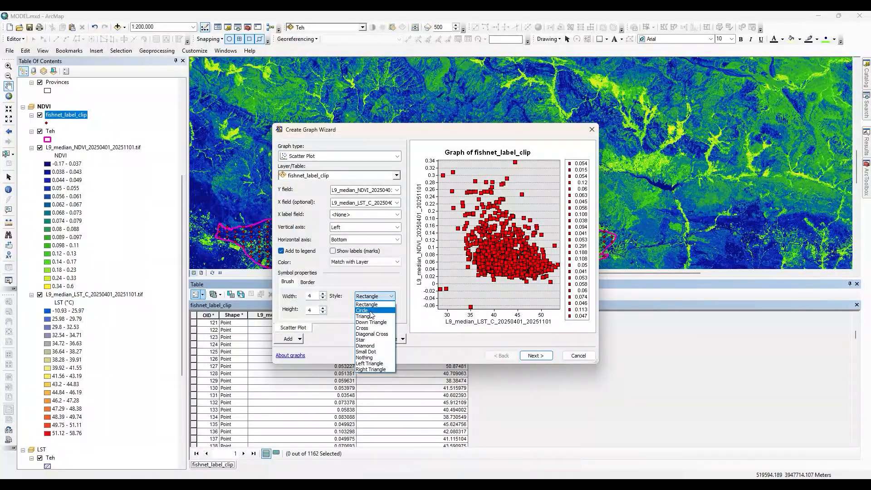
left_click(367, 310)
left_click(323, 298)
left_click(322, 299)
left_click(322, 298)
left_click(323, 311)
left_click(322, 311)
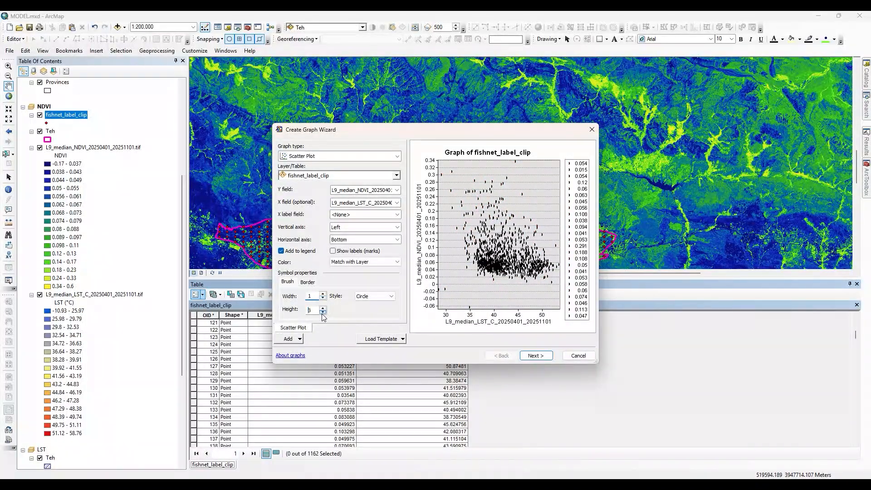
left_click(323, 312)
left_click(322, 308)
left_click(322, 295)
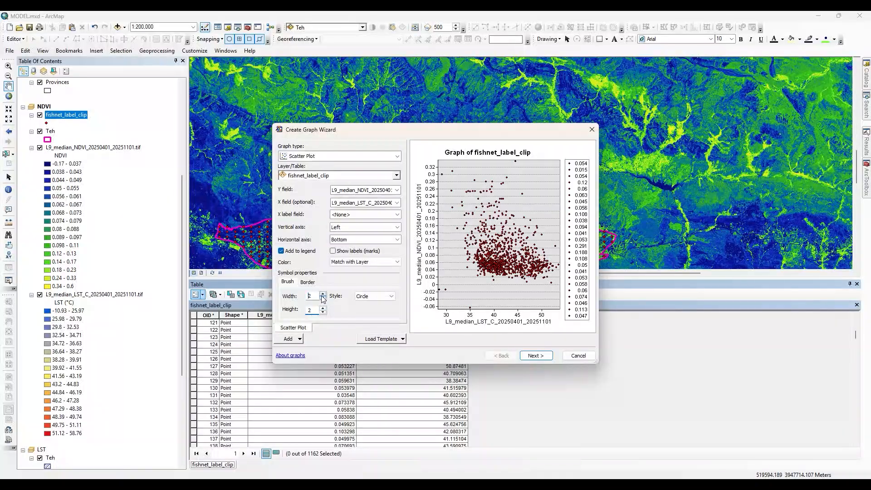
Add a Trend function to the graph with the Scatter Plot series as its data source
left_click(299, 341)
left_click(295, 362)
left_click(319, 157)
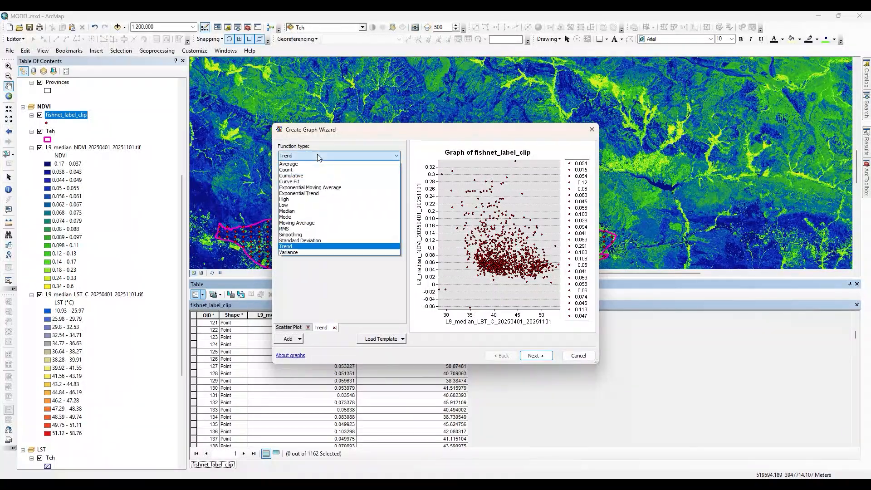
left_click(319, 157)
left_click(338, 175)
left_click(338, 182)
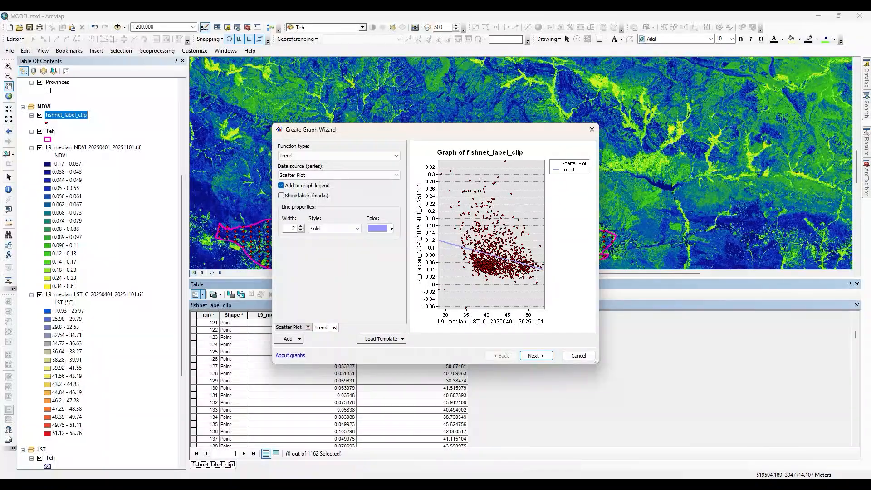
Change the trend line color to black and proceed to the general graph properties
left_click(390, 228)
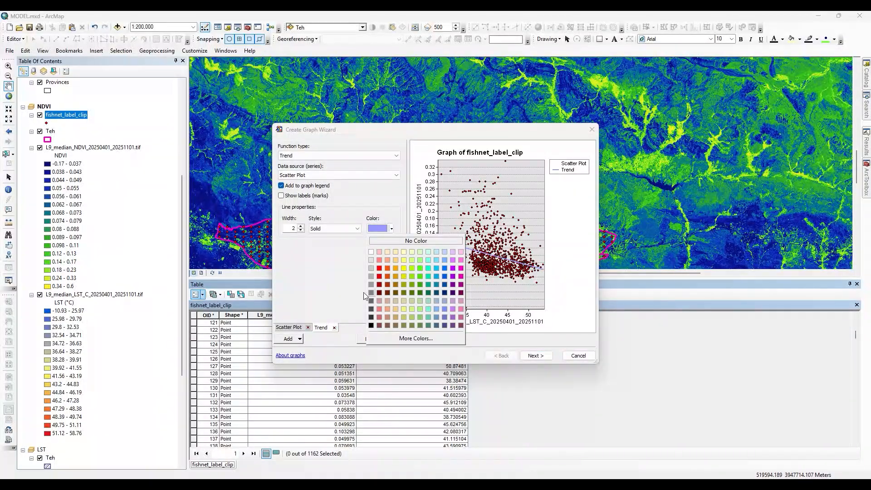
left_click(371, 324)
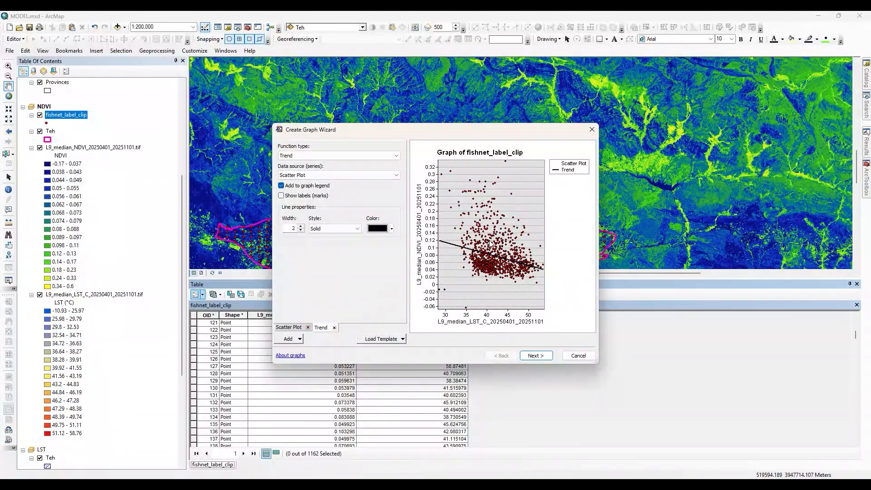
left_click(537, 357)
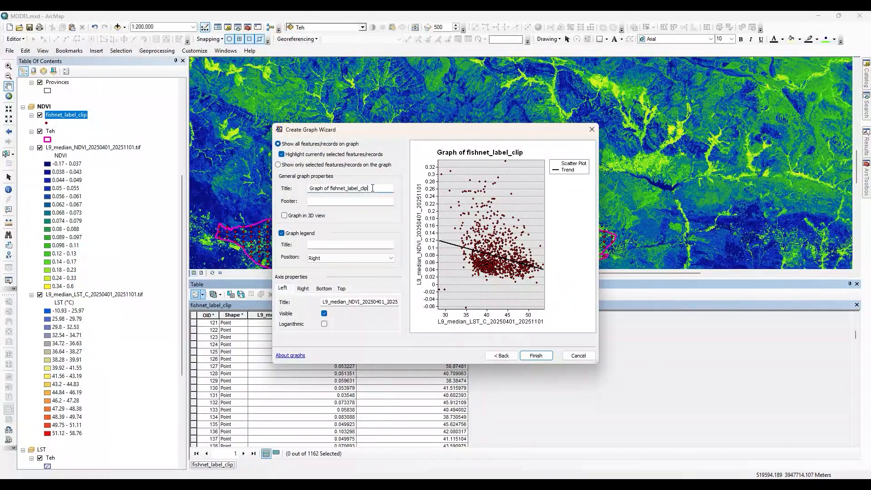
Turn off the graph legend in the general graph properties
left_click_drag(372, 188, 306, 190)
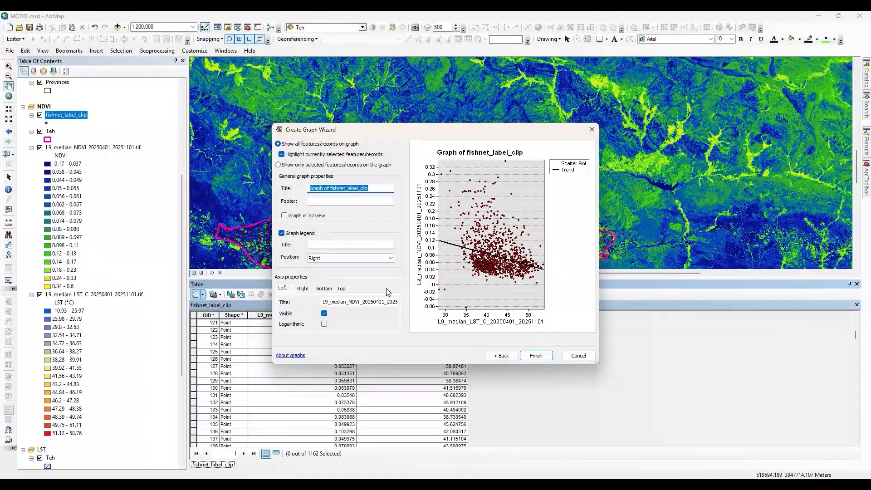
left_click(303, 234)
left_click(302, 234)
left_click(303, 235)
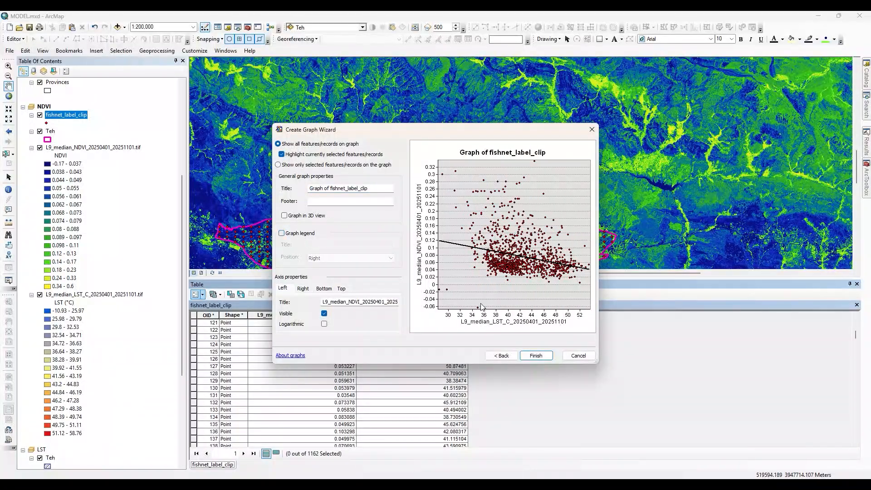
Set the graph title to "LST vs NDVI" and finish creating the graph
left_click_drag(373, 188, 262, 178)
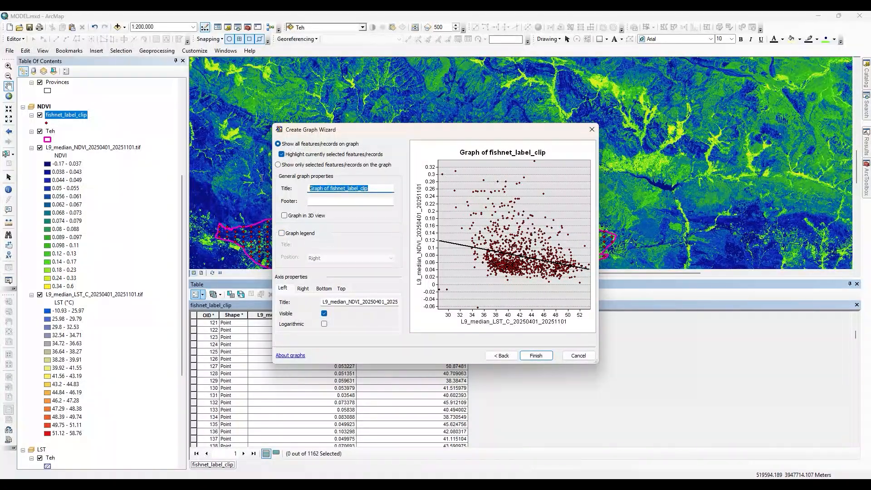
type("LST")
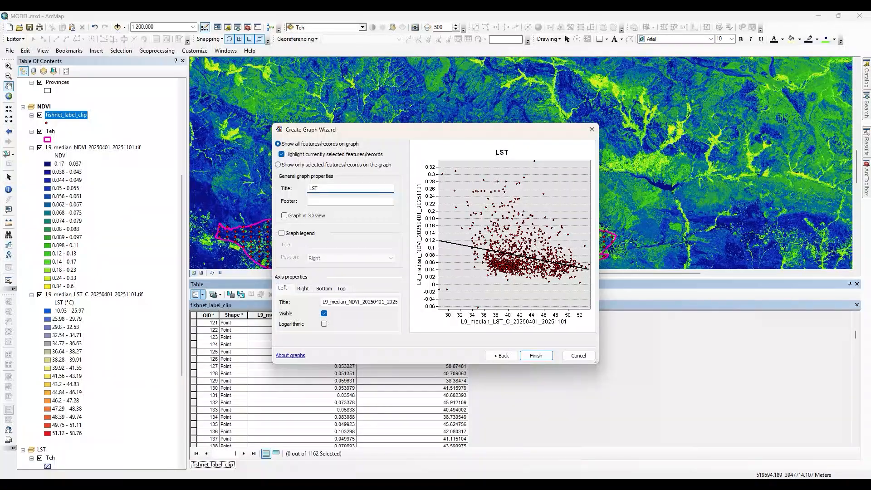
type(" vs NDVI")
left_click(526, 358)
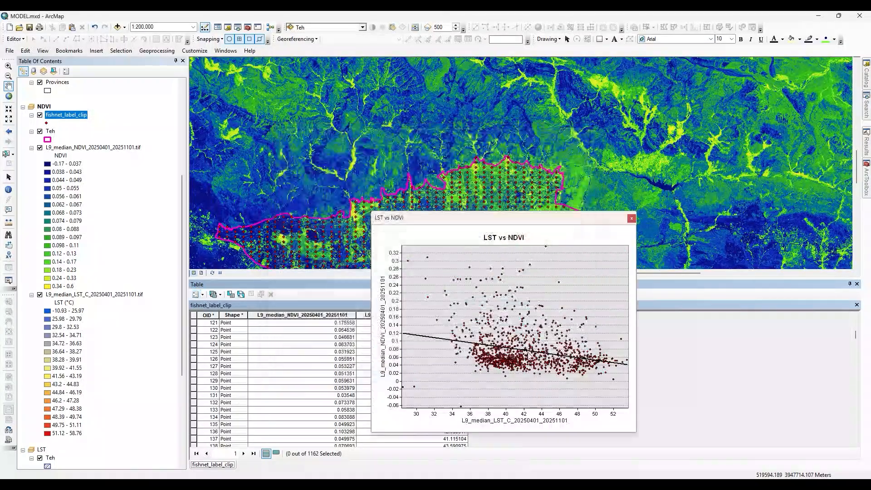
Open the export options for the LST vs NDVI graph
right_click(534, 279)
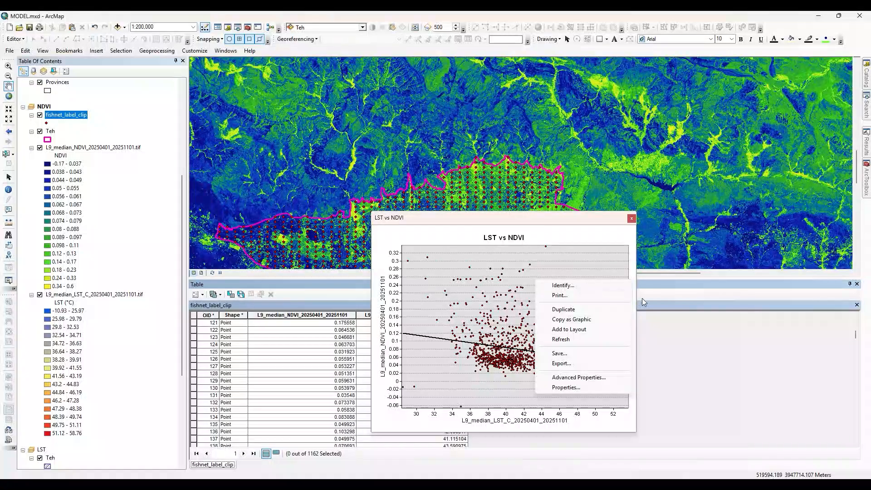
left_click(574, 364)
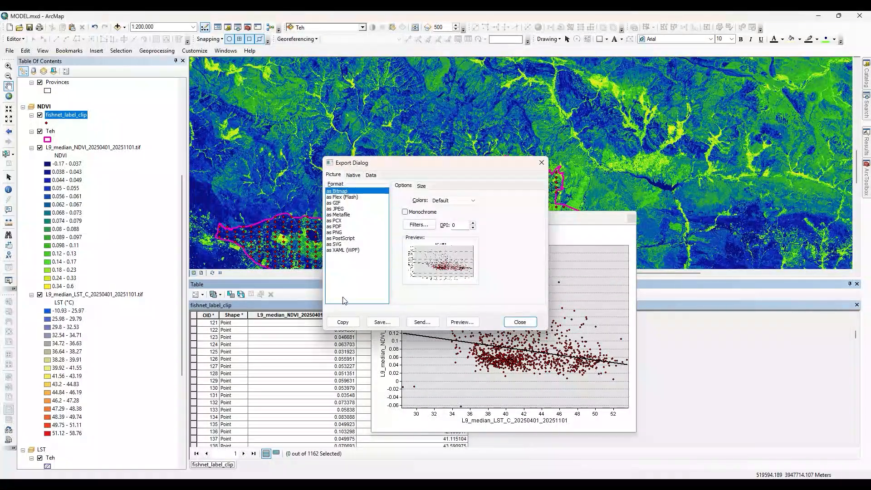